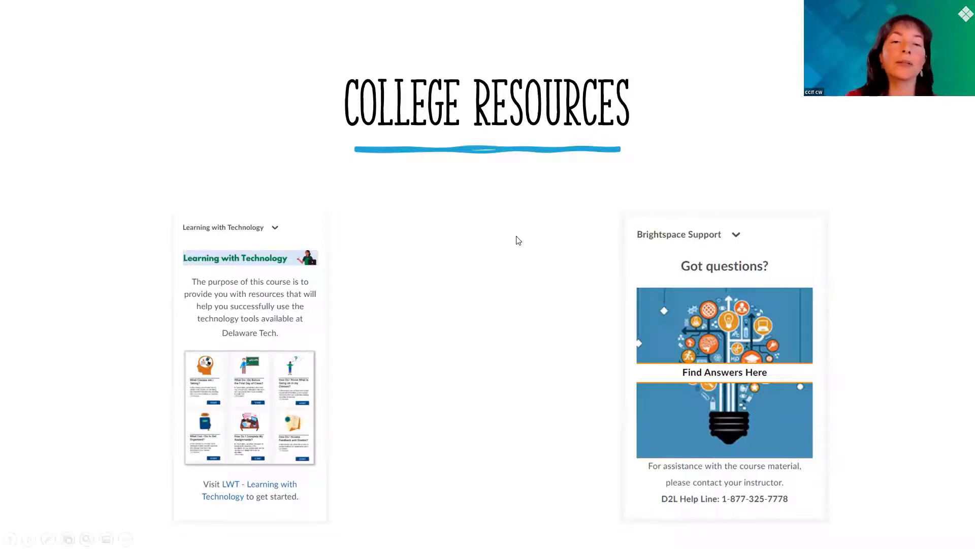
pyautogui.press('Right')
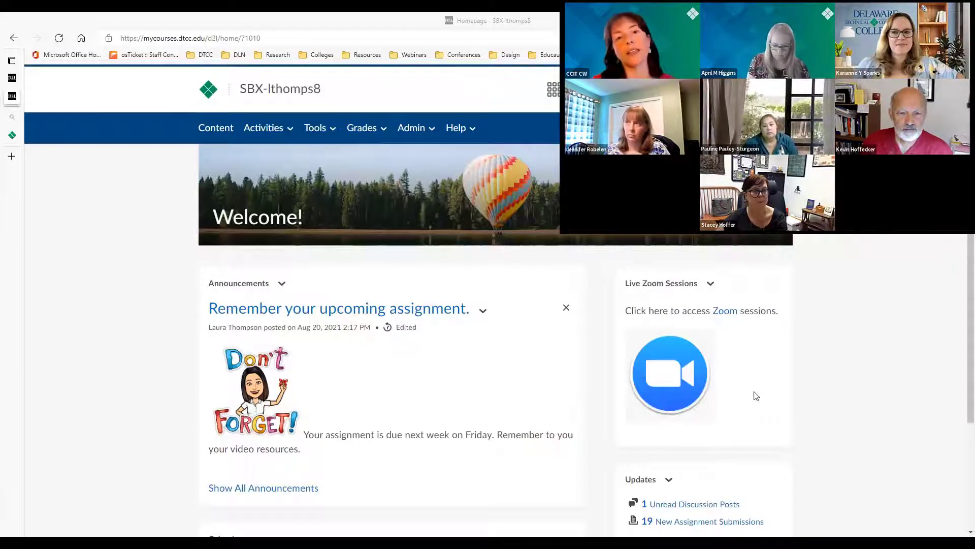
pyautogui.scroll(-3, 756, 396)
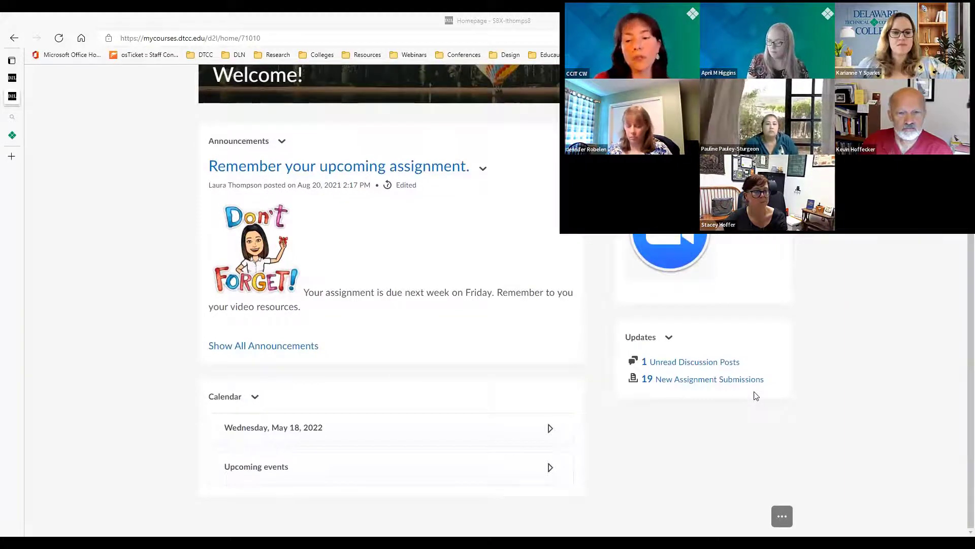
pyautogui.click(782, 523)
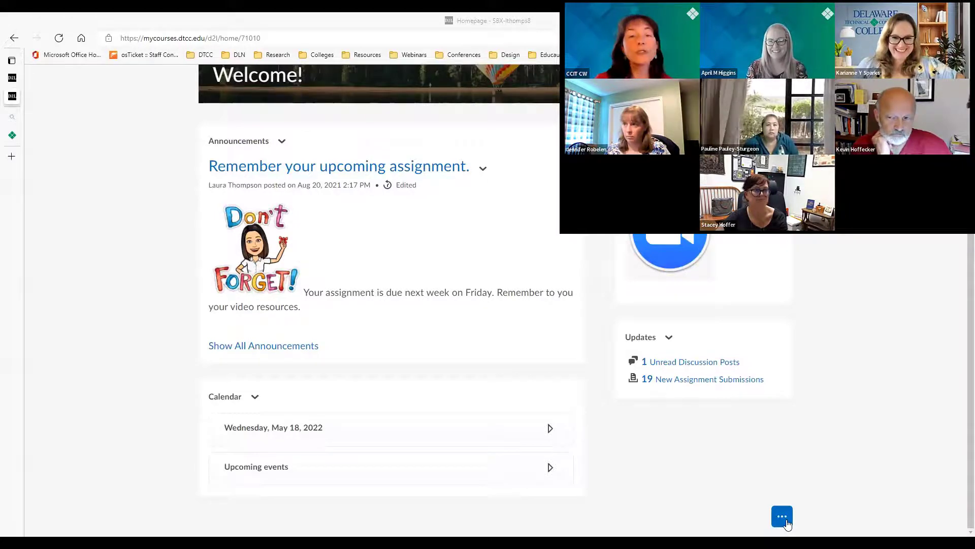
pyautogui.click(787, 524)
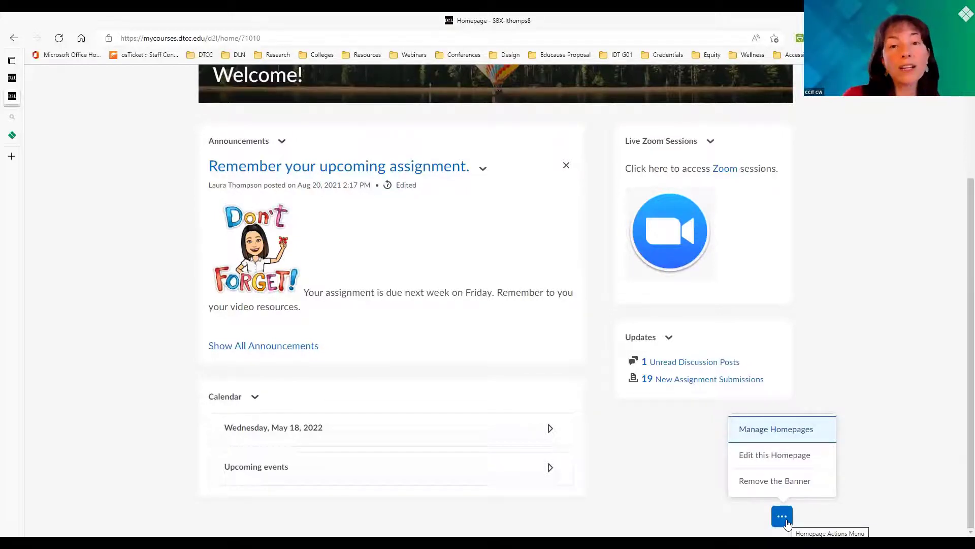
pyautogui.click(792, 430)
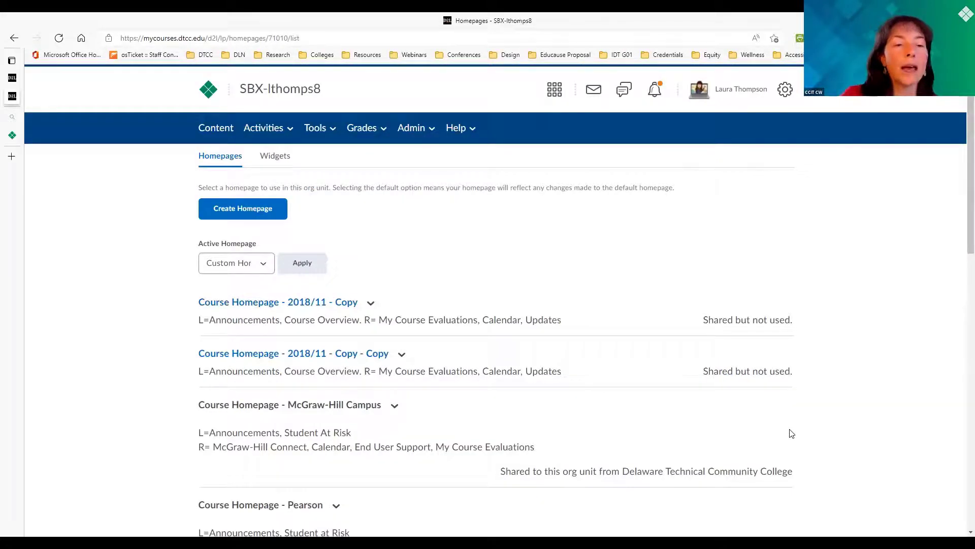
pyautogui.click(281, 162)
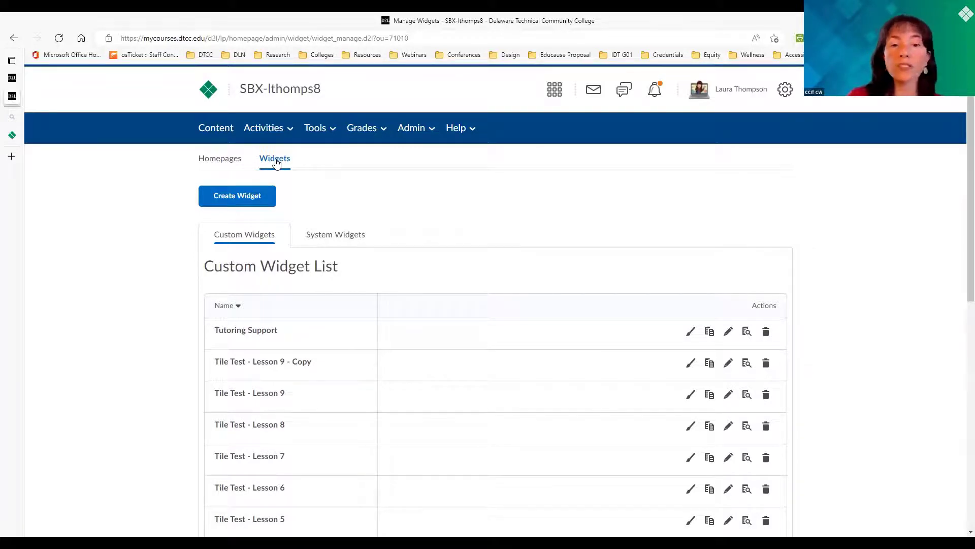
pyautogui.click(237, 198)
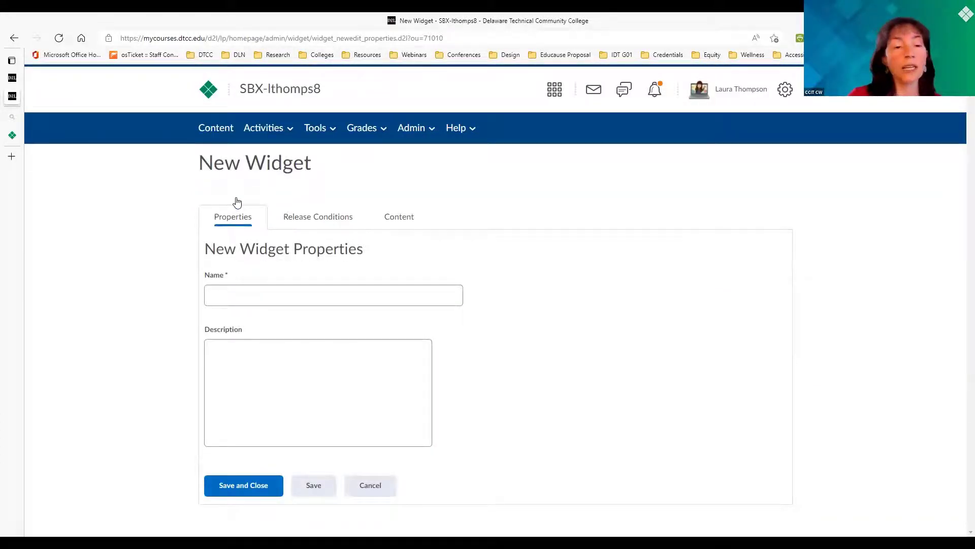
# Name the new widget "Virtual Tutoring Supports"
pyautogui.click(404, 217)
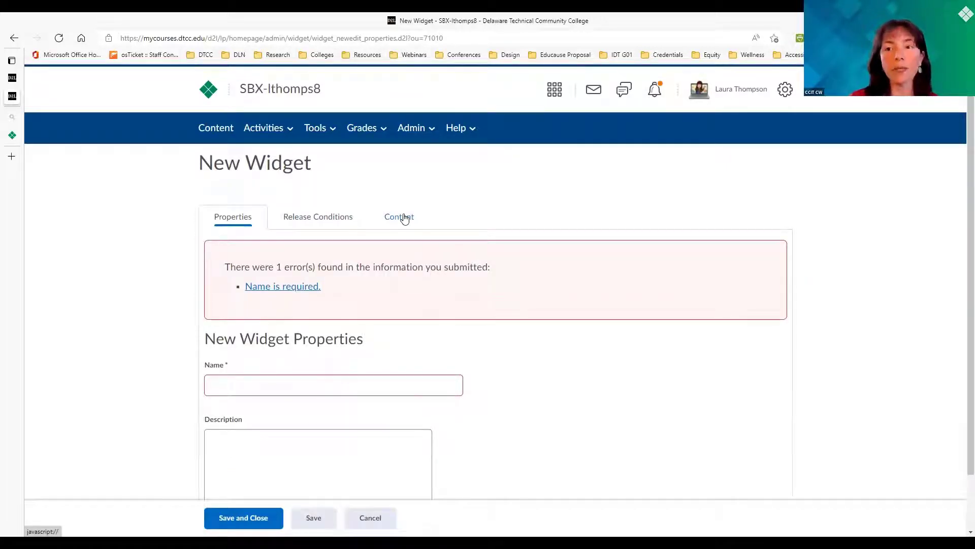
pyautogui.click(240, 385)
pyautogui.write('Virtual Tut')
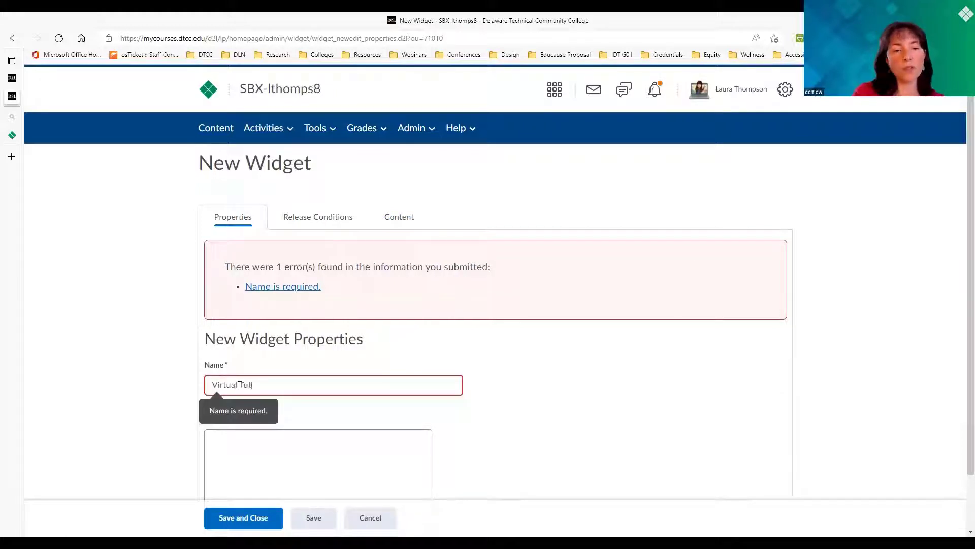
pyautogui.write('oring Supports')
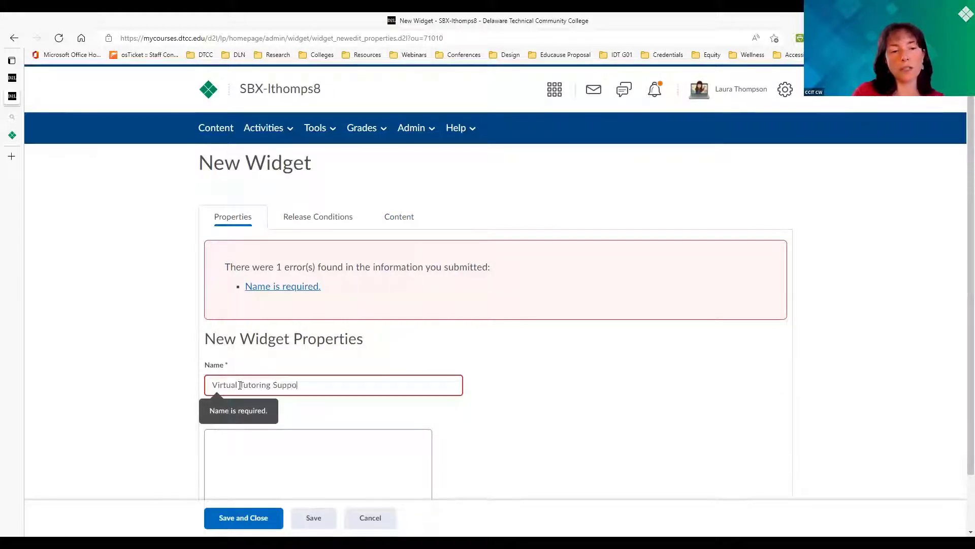
pyautogui.scroll(-1, 346, 389)
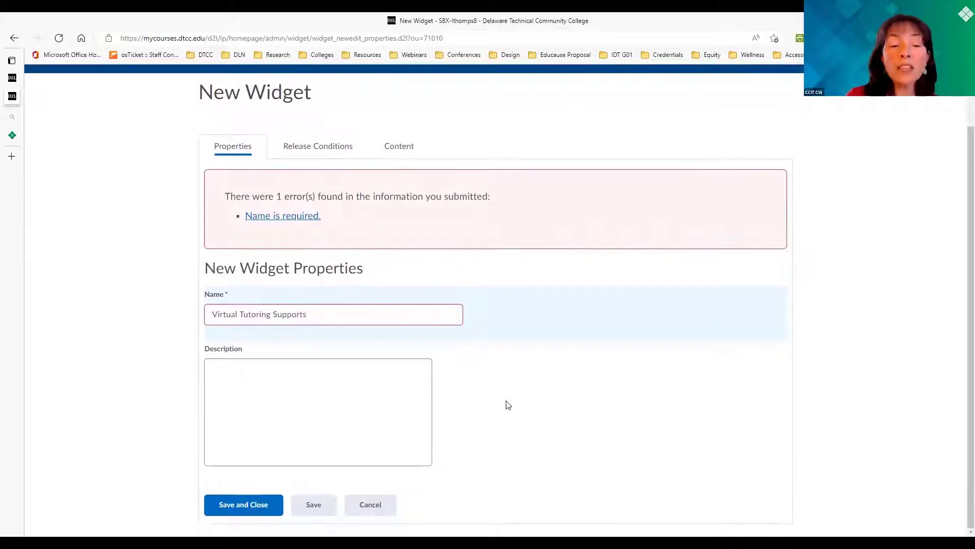
# Enter "This is for my eyes only" as the widget's description
pyautogui.click(318, 410)
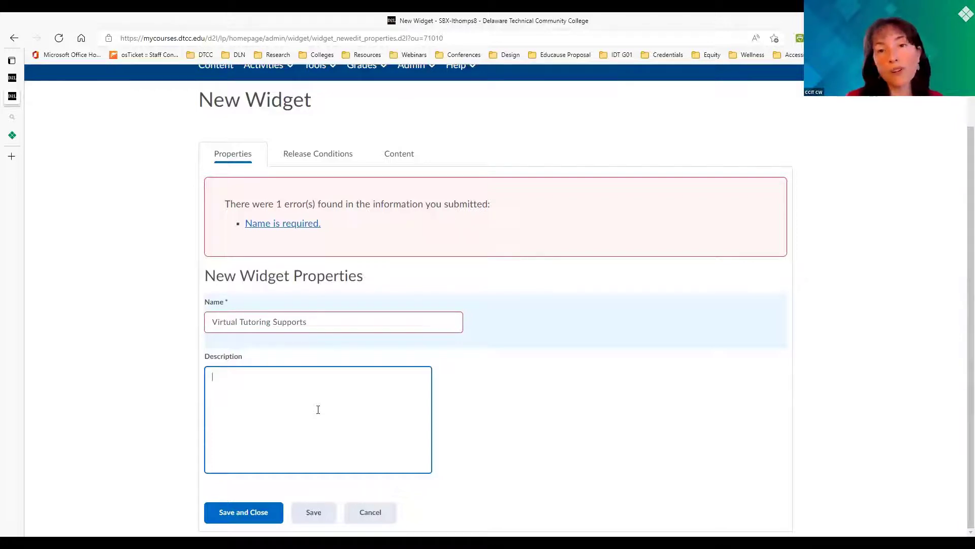
pyautogui.write('The')
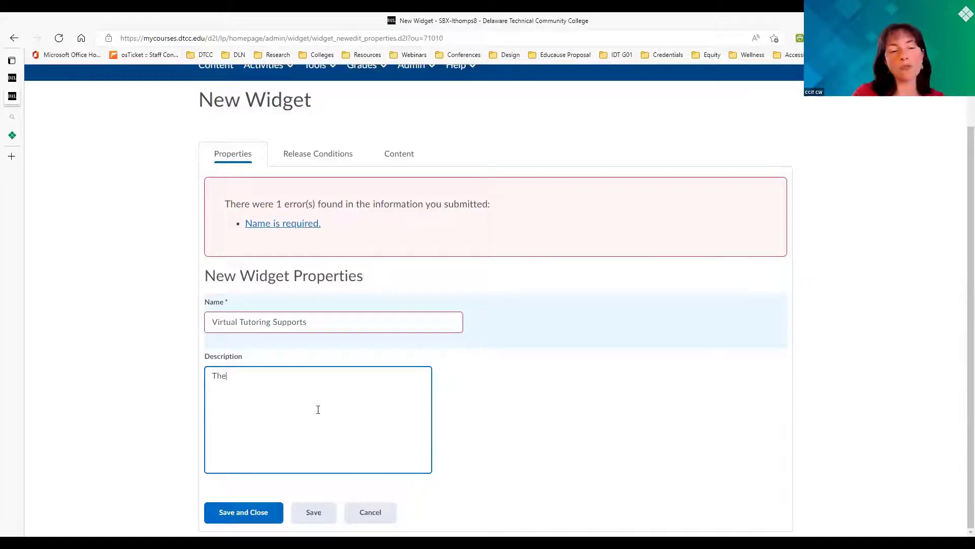
pyautogui.press('BackSpace')
pyautogui.write('is is for')
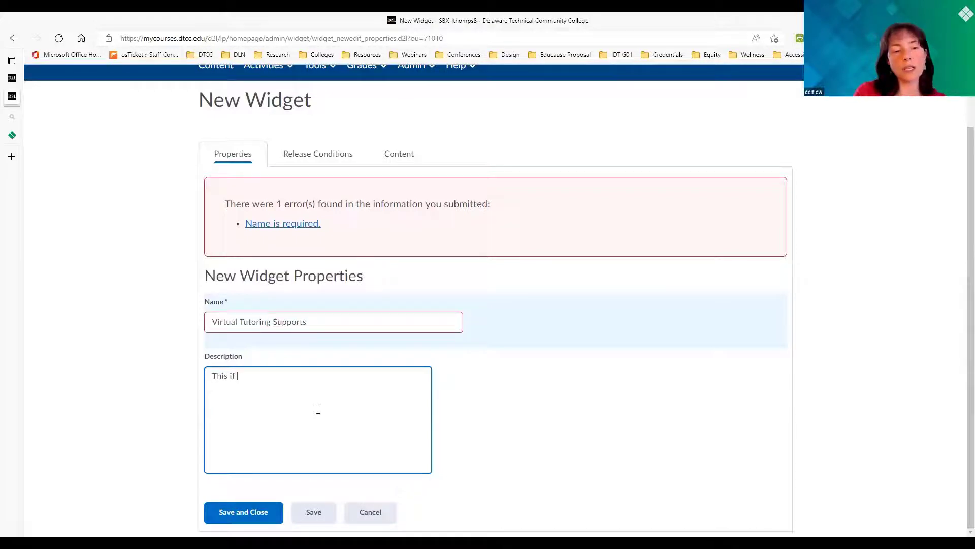
pyautogui.write(' my ')
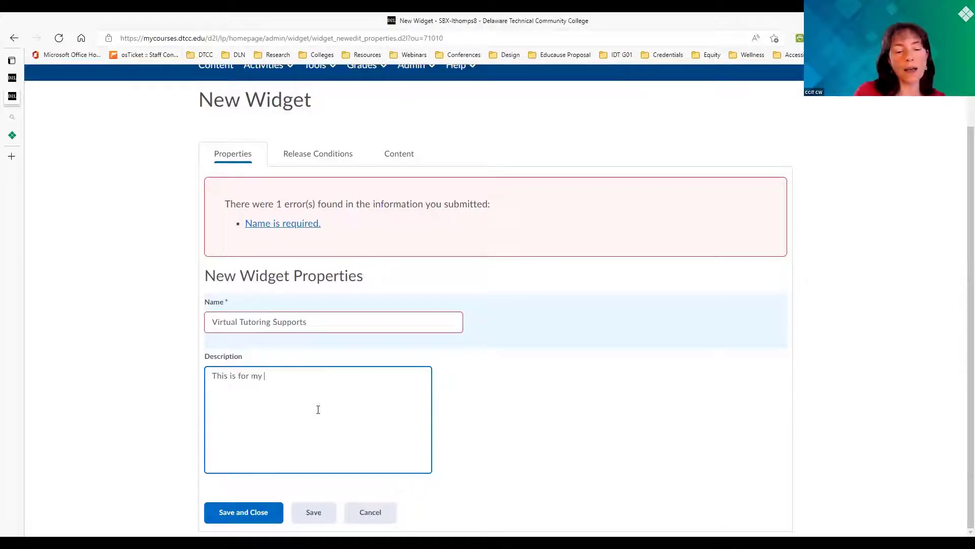
pyautogui.write('eyes only')
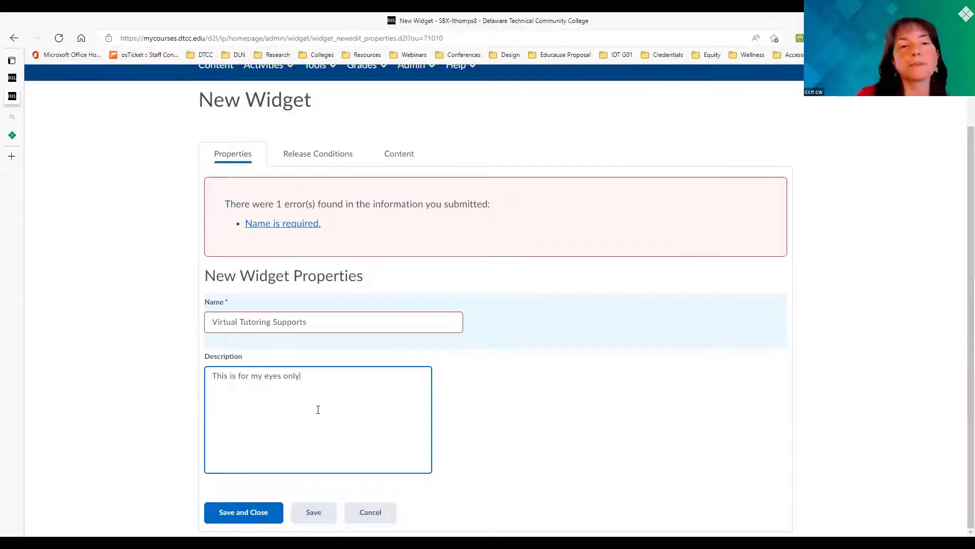
# Open the widget's content for editing and enter "Sometimes we all need a little help!" as its first line
pyautogui.click(399, 161)
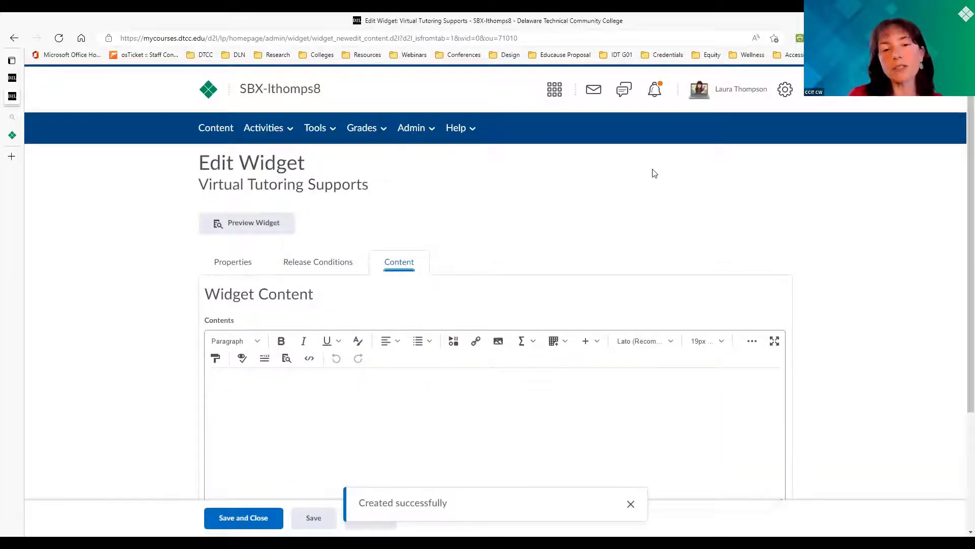
pyautogui.scroll(-2, 650, 172)
pyautogui.scroll(-1, 801, 308)
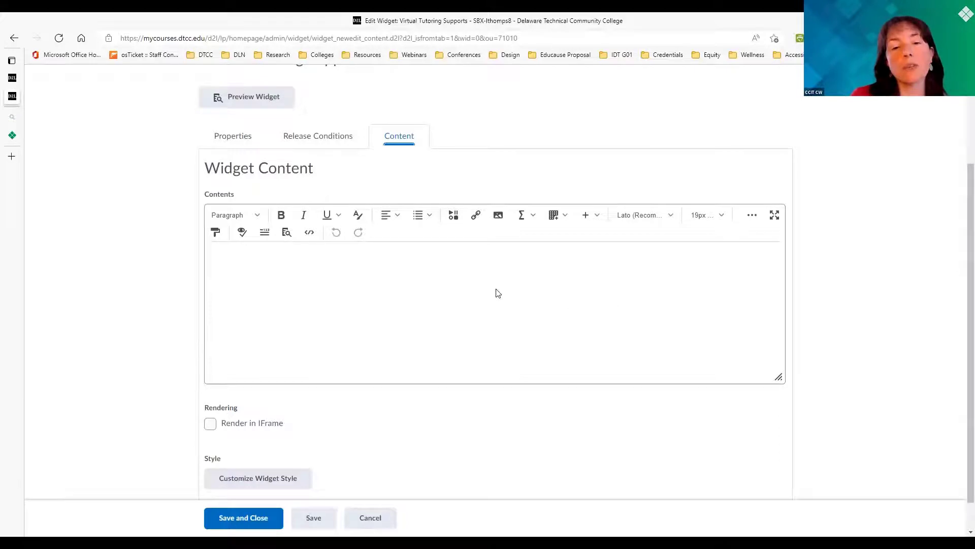
pyautogui.click(321, 259)
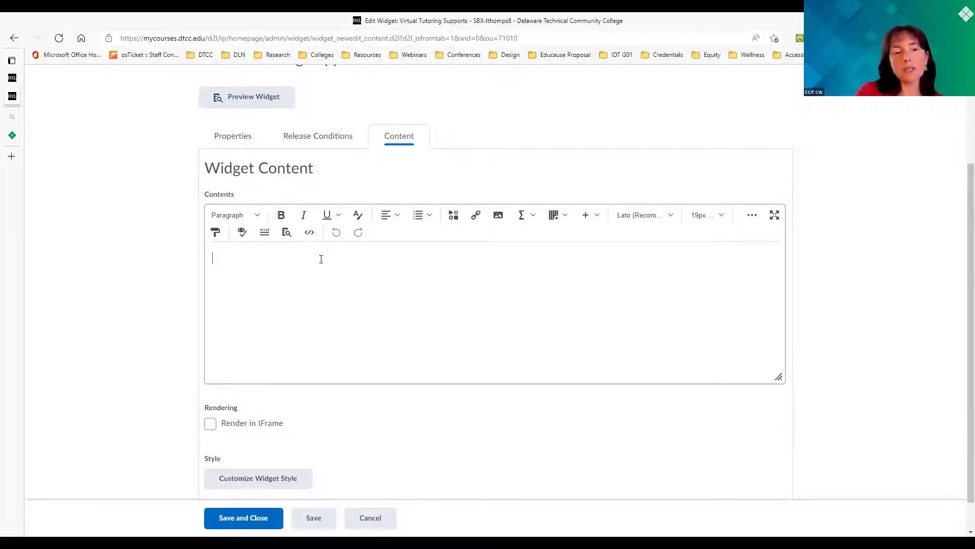
pyautogui.write('Som')
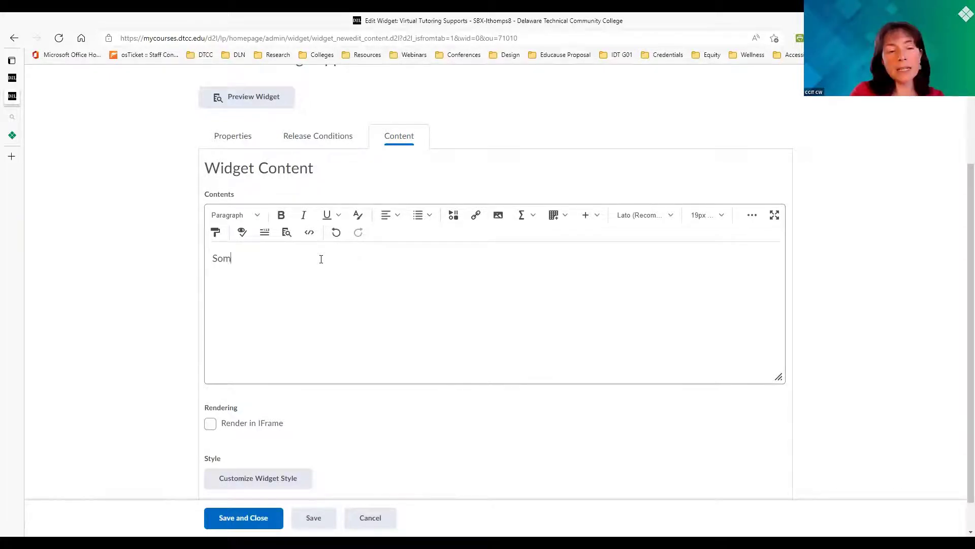
pyautogui.write('etimes we ')
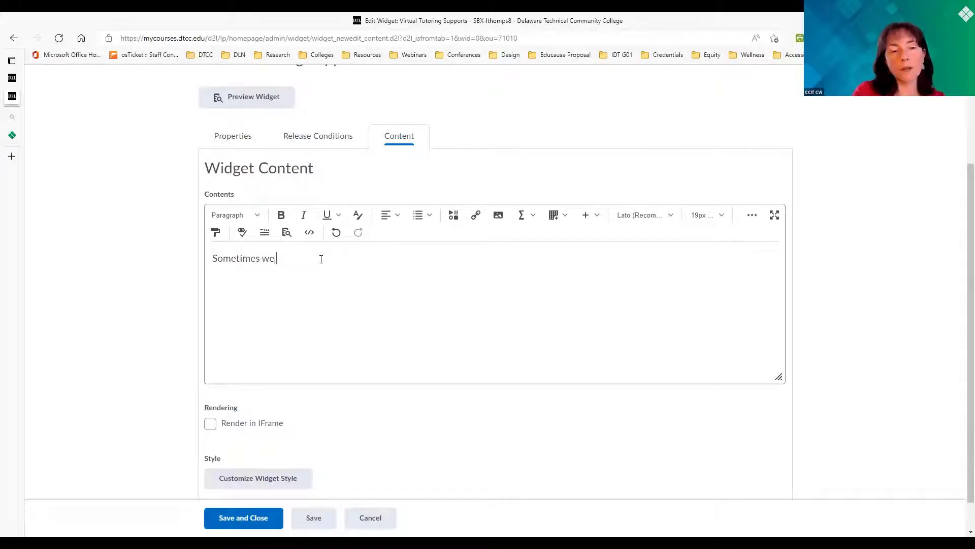
pyautogui.write('all need a littl')
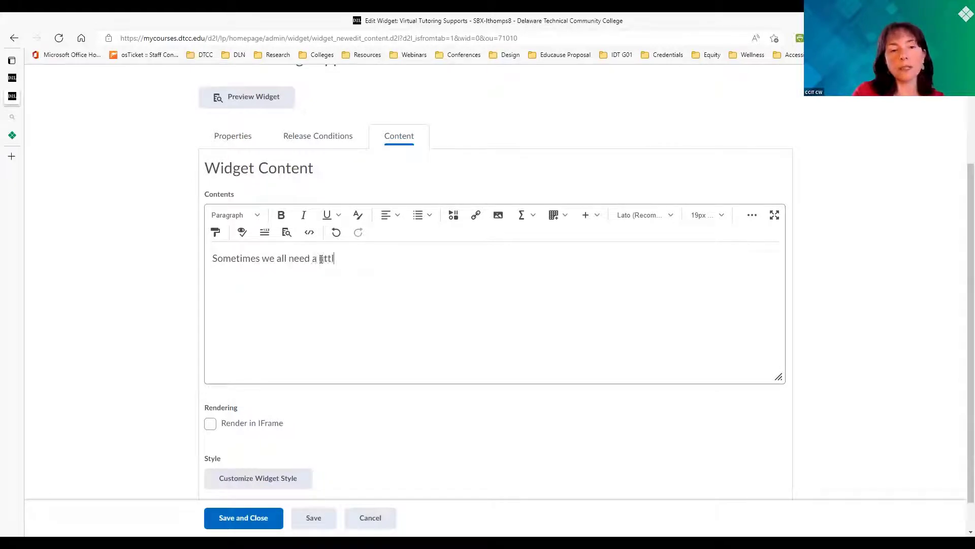
pyautogui.write('e help! ')
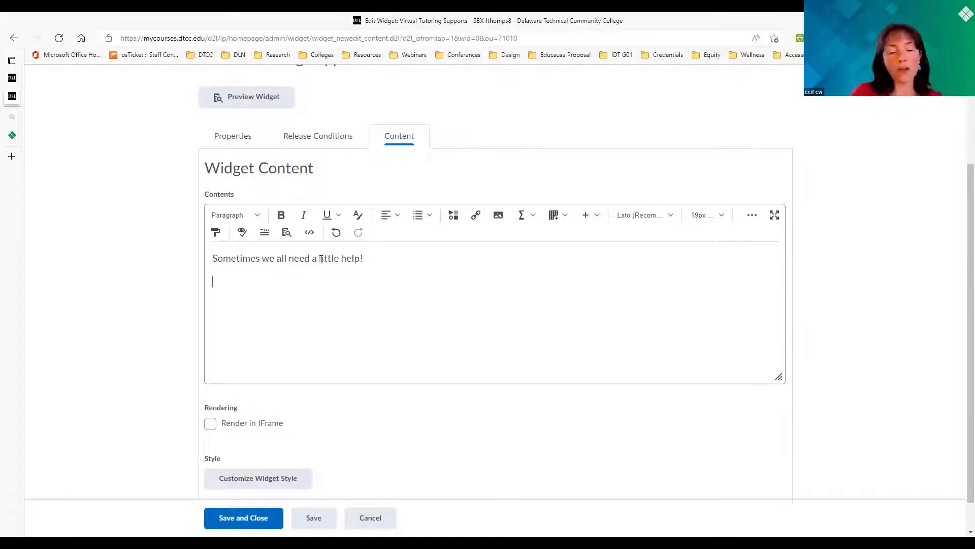
# Add a second line to the widget content reading "To access yours, visit Virtual Tutoring Supports."
pyautogui.write('To access your')
pyautogui.write('s, visit')
pyautogui.write('ut')
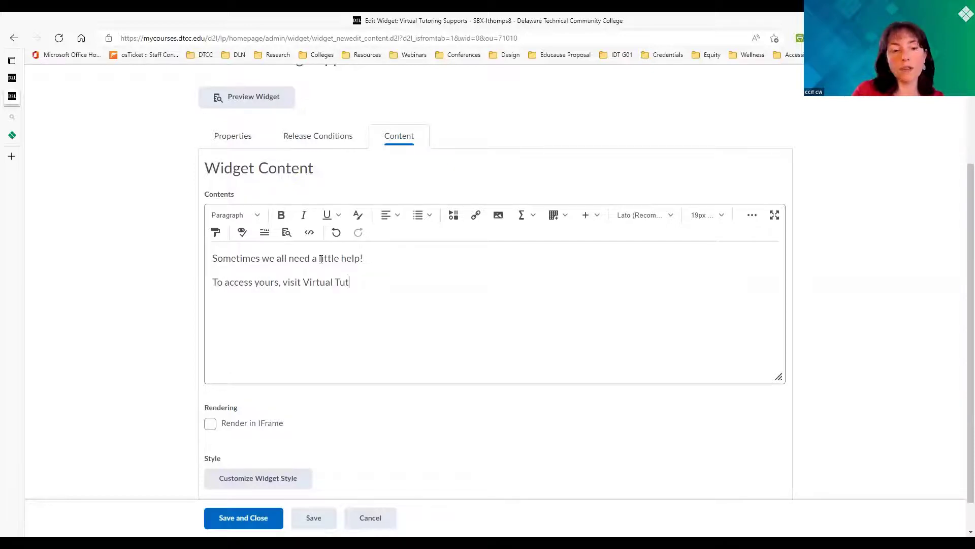
pyautogui.write('oring Supports.')
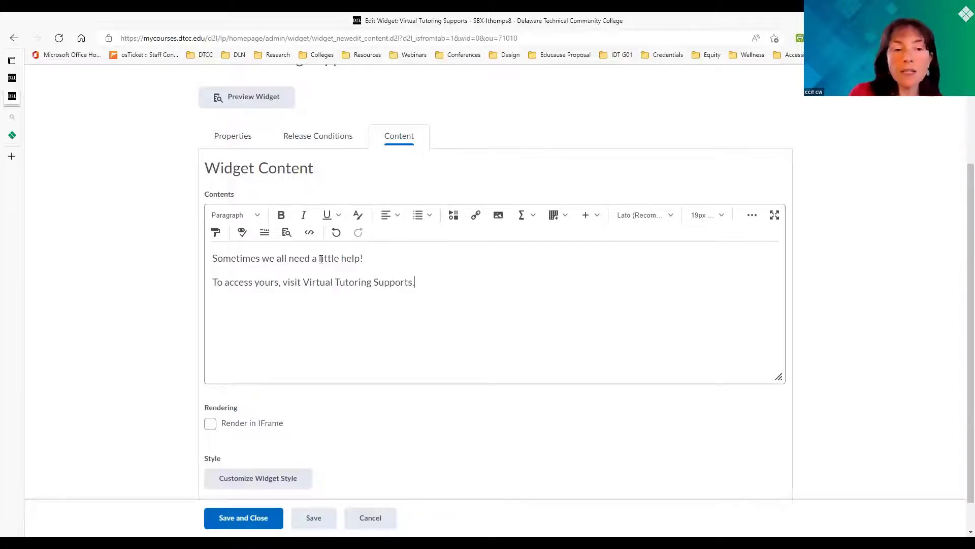
# Format the line "Sometimes we all need a little help!" as Heading 3
pyautogui.tripleClick(321, 259)
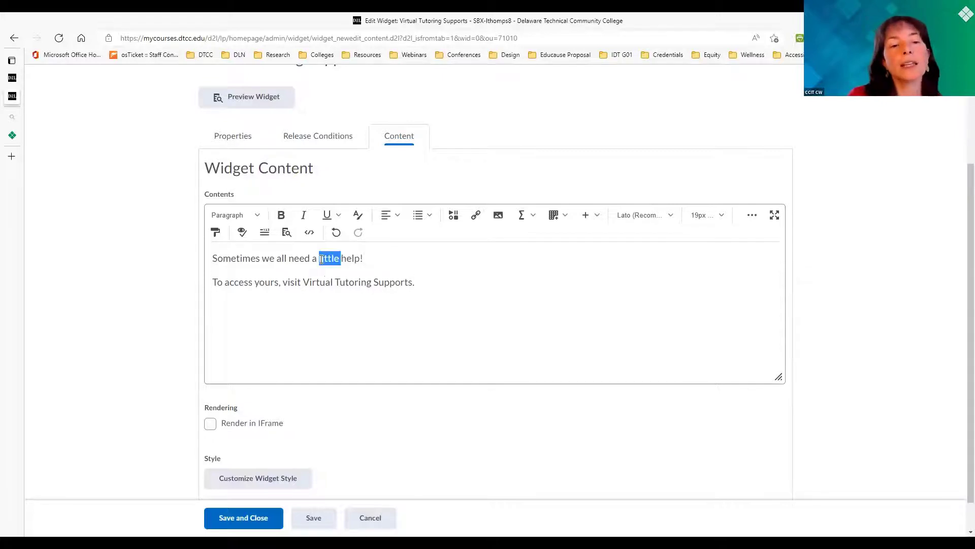
pyautogui.click(255, 215)
pyautogui.click(241, 268)
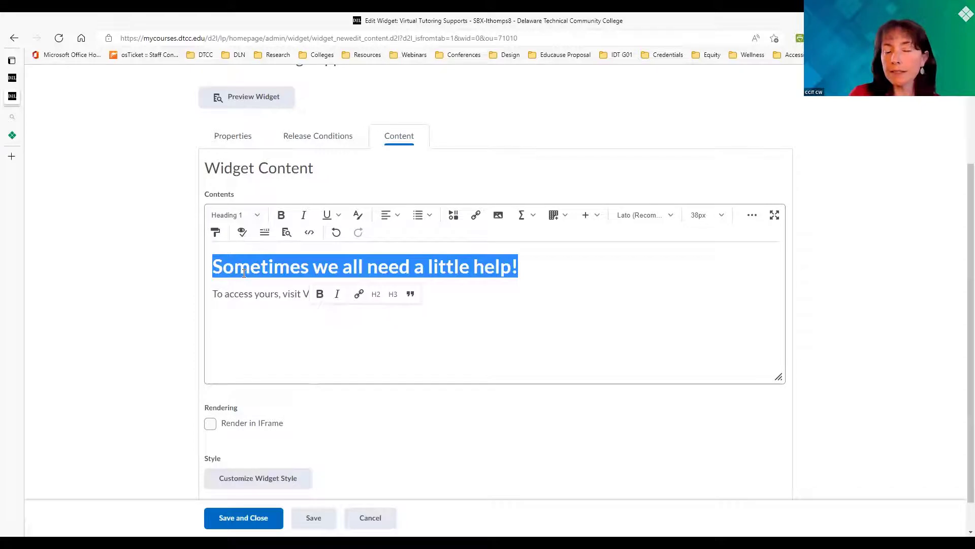
pyautogui.click(230, 217)
pyautogui.click(236, 320)
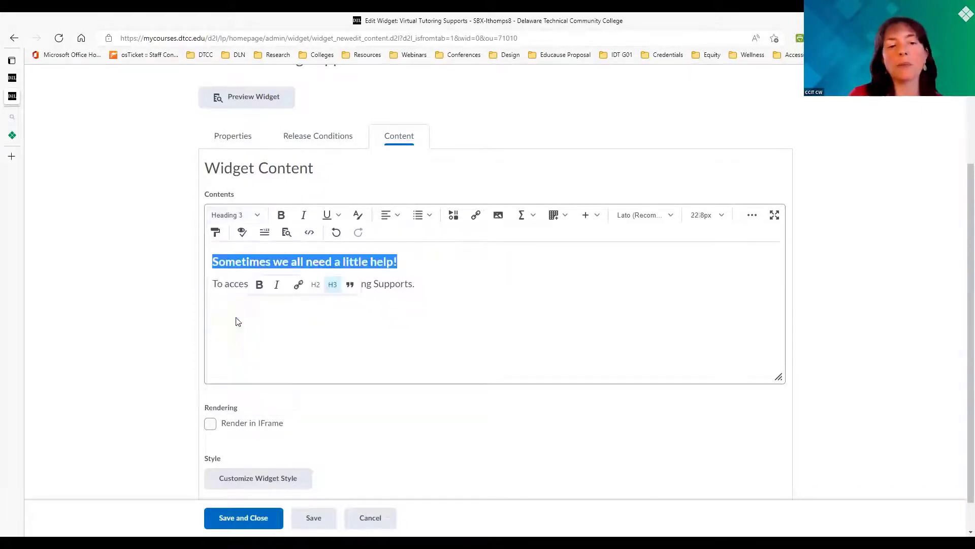
# Center both lines of the widget content and start a new empty line below them
pyautogui.click(235, 285)
pyautogui.doubleClick(235, 284)
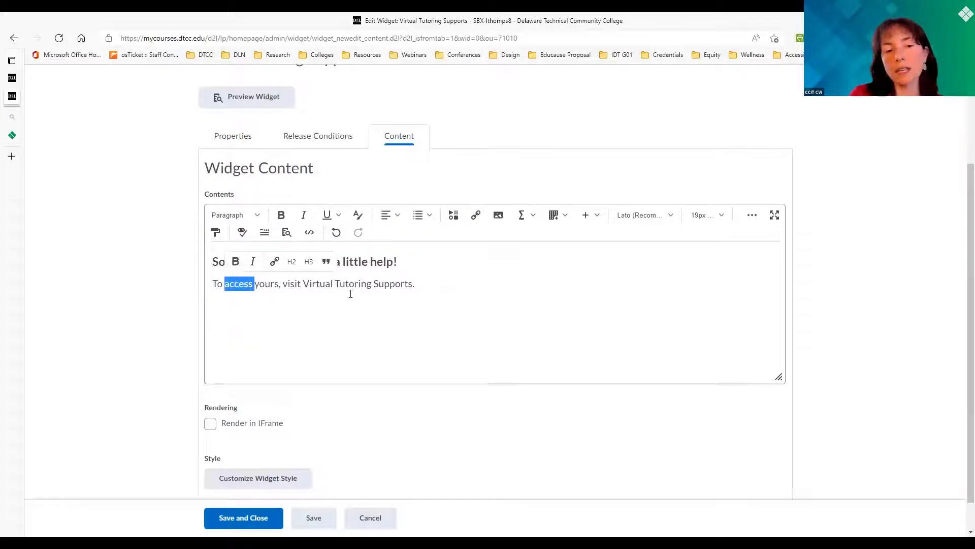
pyautogui.click(434, 285)
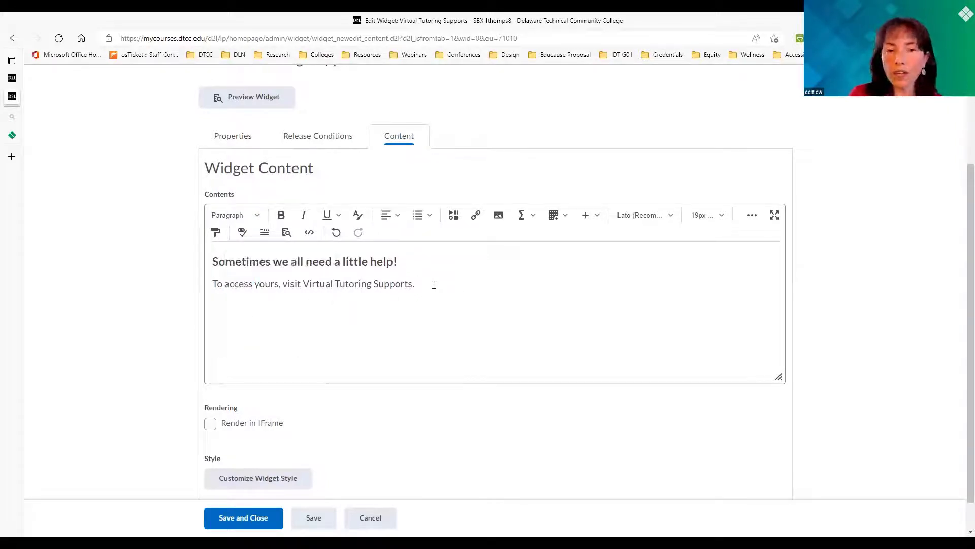
pyautogui.moveTo(434, 284); pyautogui.dragTo(213, 256)
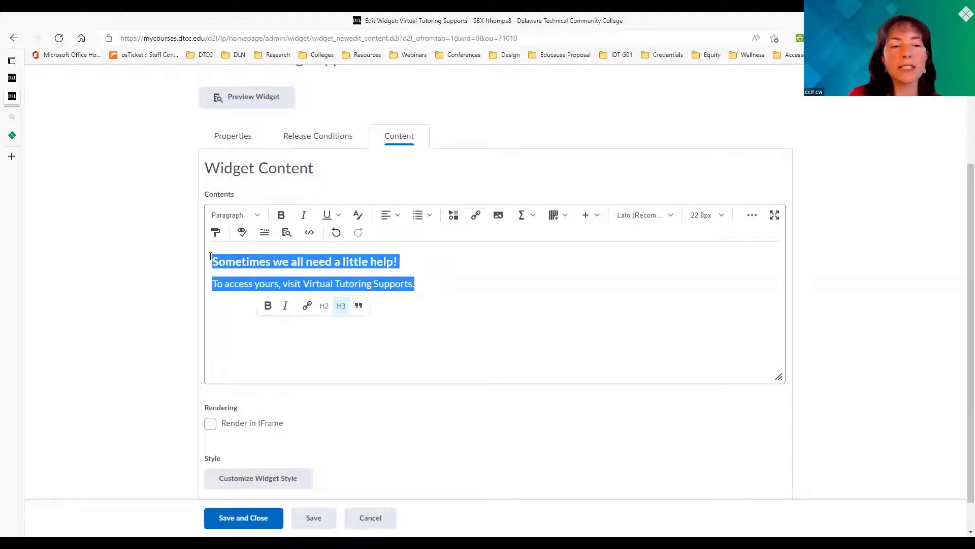
pyautogui.click(391, 215)
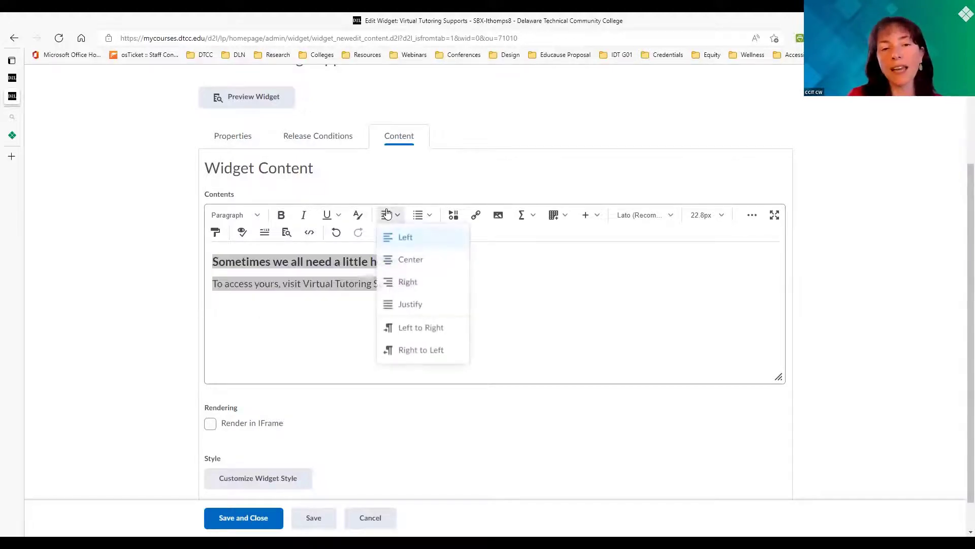
pyautogui.click(404, 261)
pyautogui.click(635, 289)
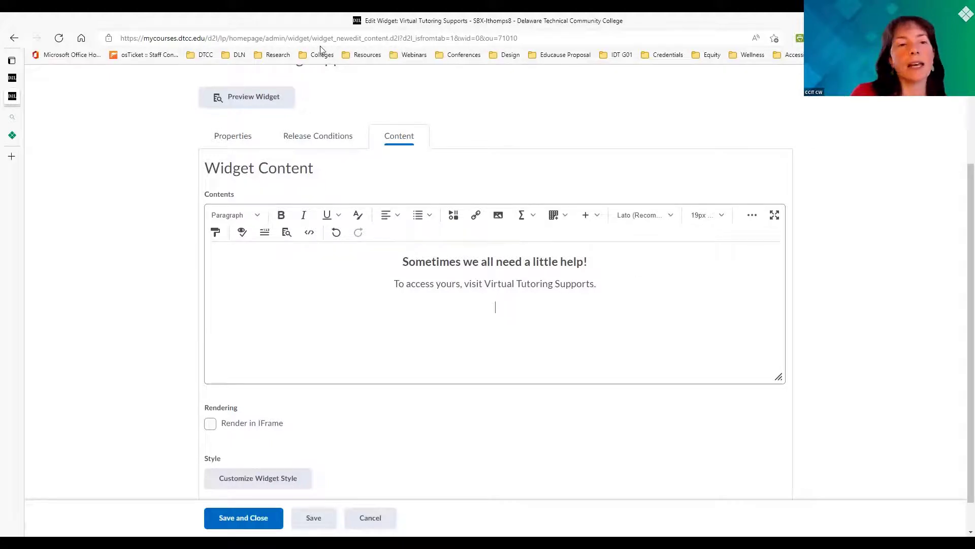
# View the Virtual Tutoring Center hours on the college's Student Support page and return to the widget content
pyautogui.click(11, 136)
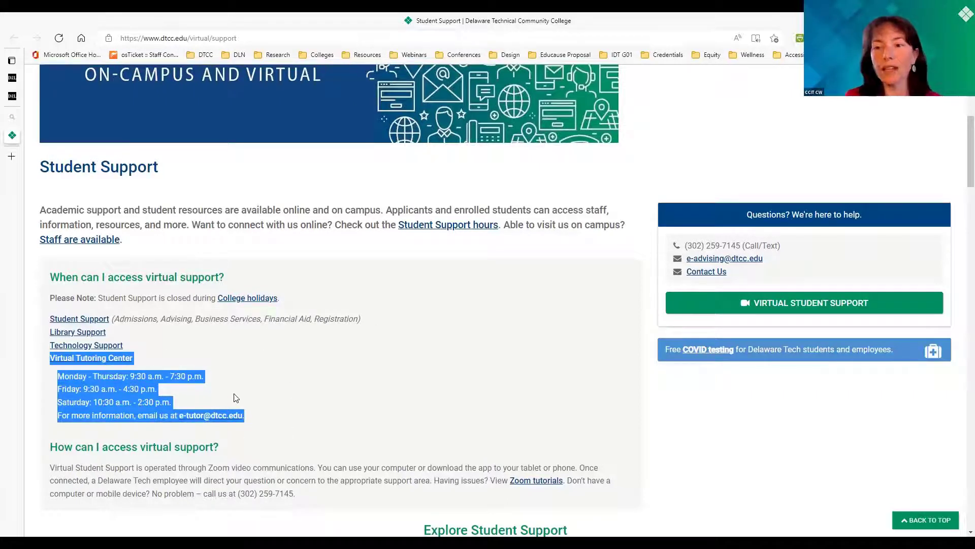
pyautogui.click(12, 97)
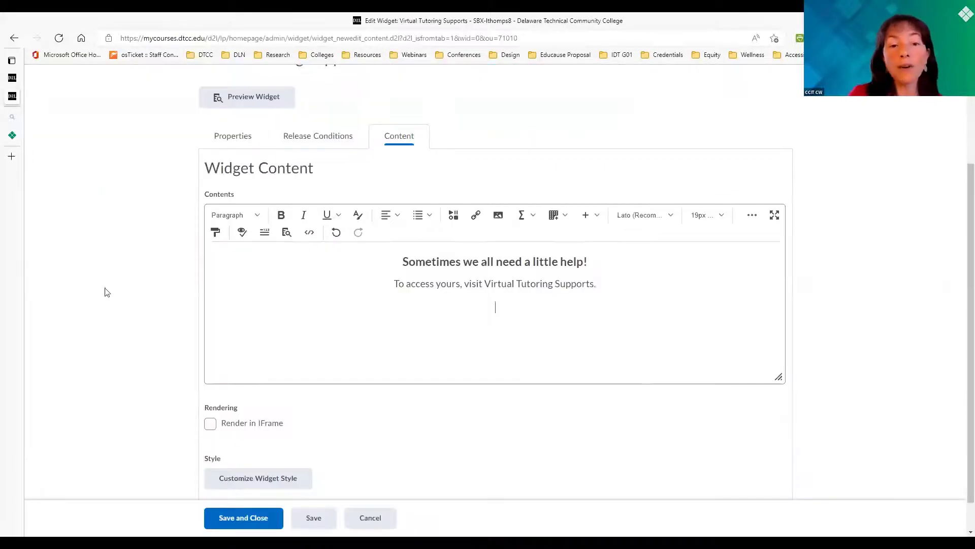
# Insert the image Virtual Tutoring Hours.jpg from the Course Offering Files into the empty line of the widget content
pyautogui.click(498, 215)
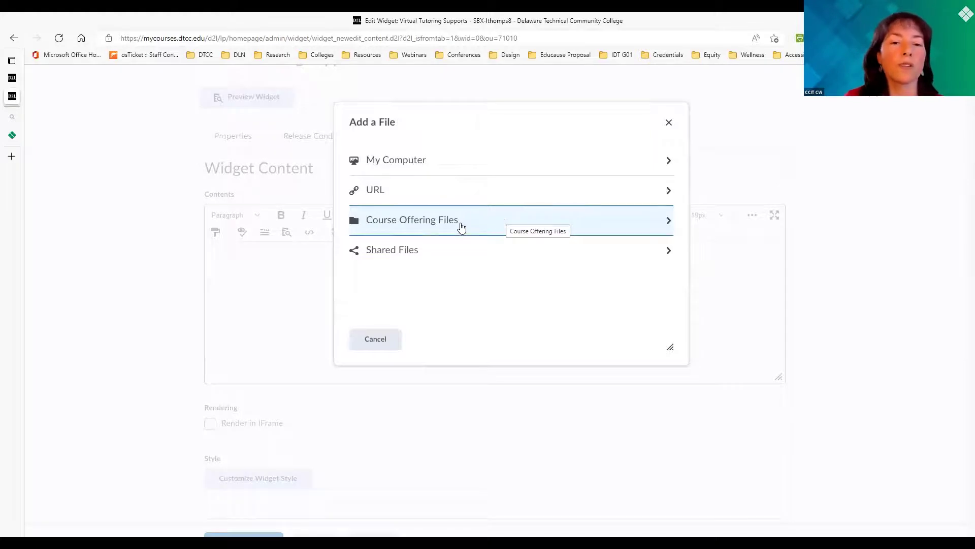
pyautogui.click(442, 225)
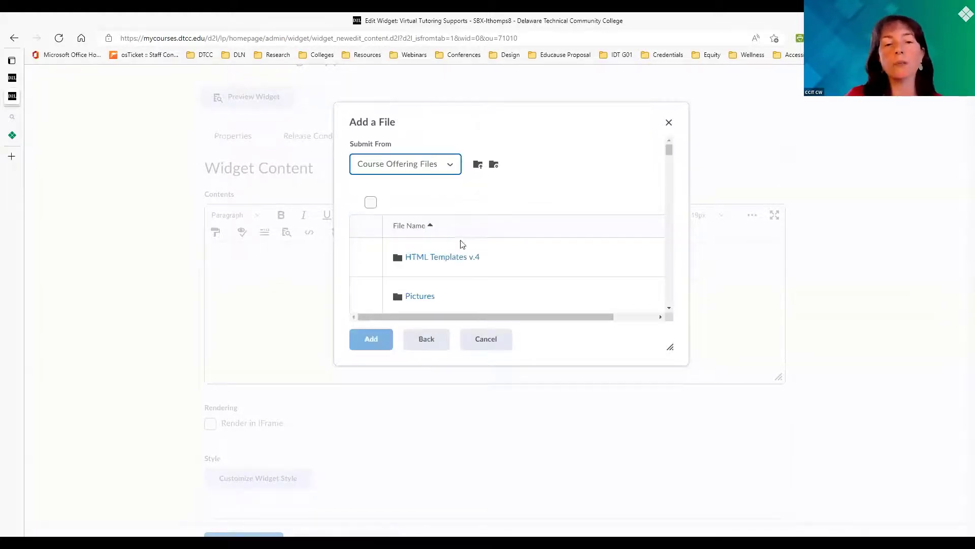
pyautogui.scroll(-5, 569, 266)
pyautogui.scroll(-10, 571, 267)
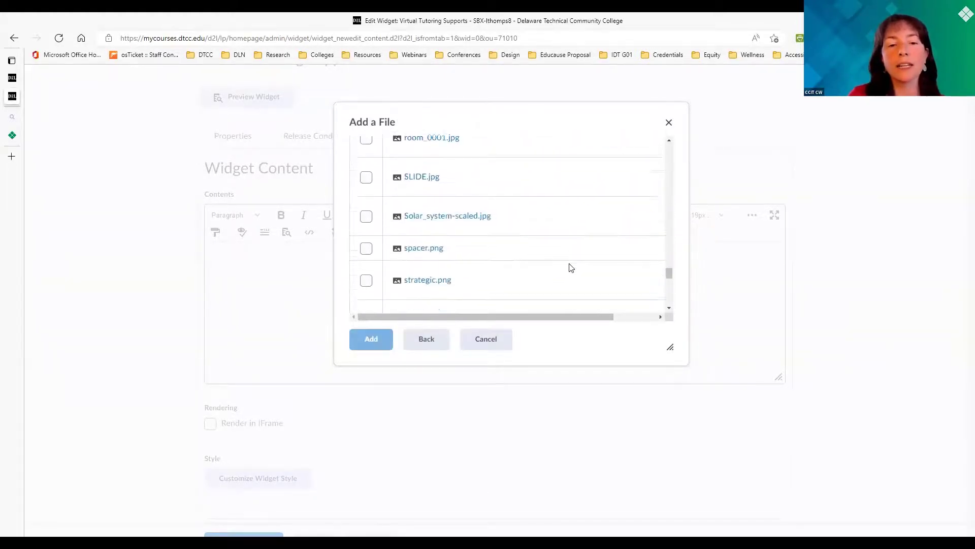
pyautogui.scroll(5, 571, 267)
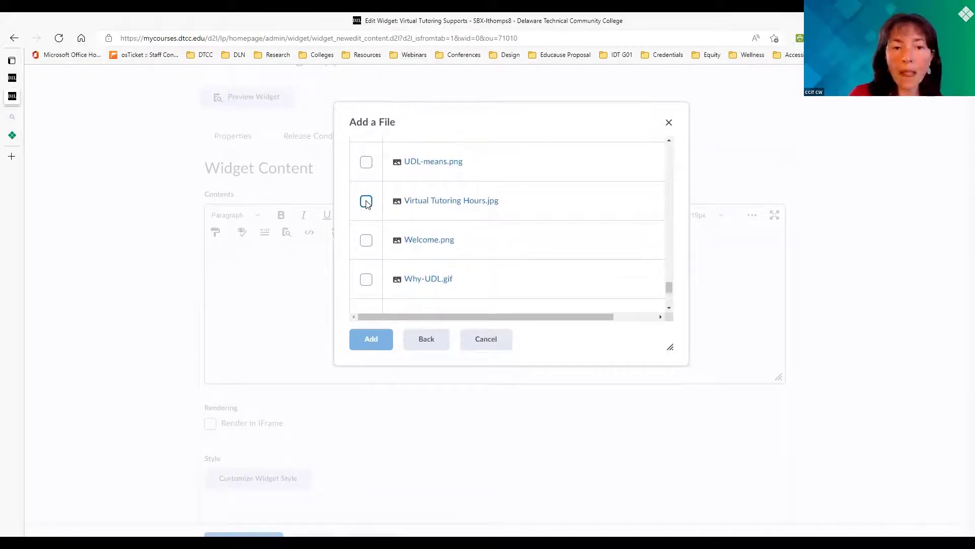
pyautogui.click(366, 201)
pyautogui.click(370, 338)
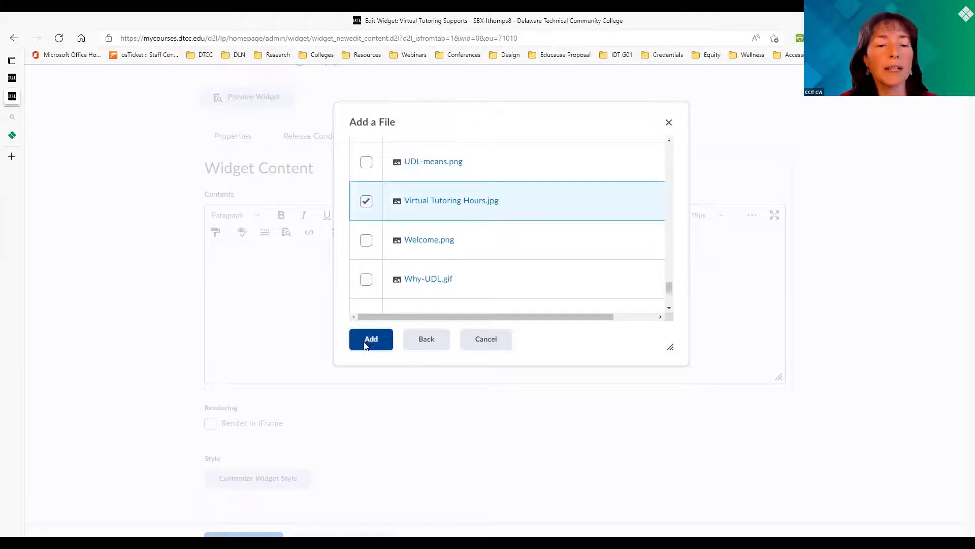
# Copy the Virtual Tutoring Center hours and contact text from the Student Support page and use it as the image's alternative text
pyautogui.click(501, 243)
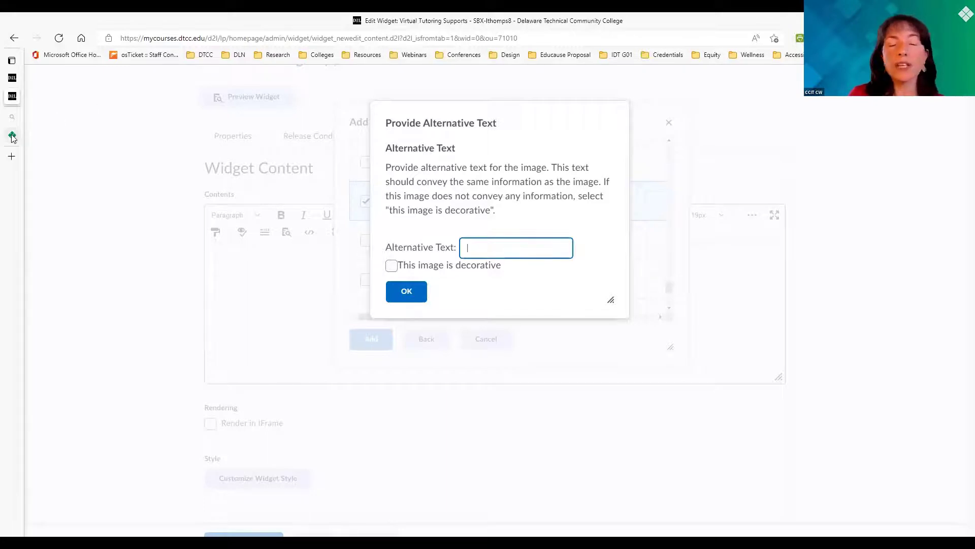
pyautogui.moveTo(12, 138)
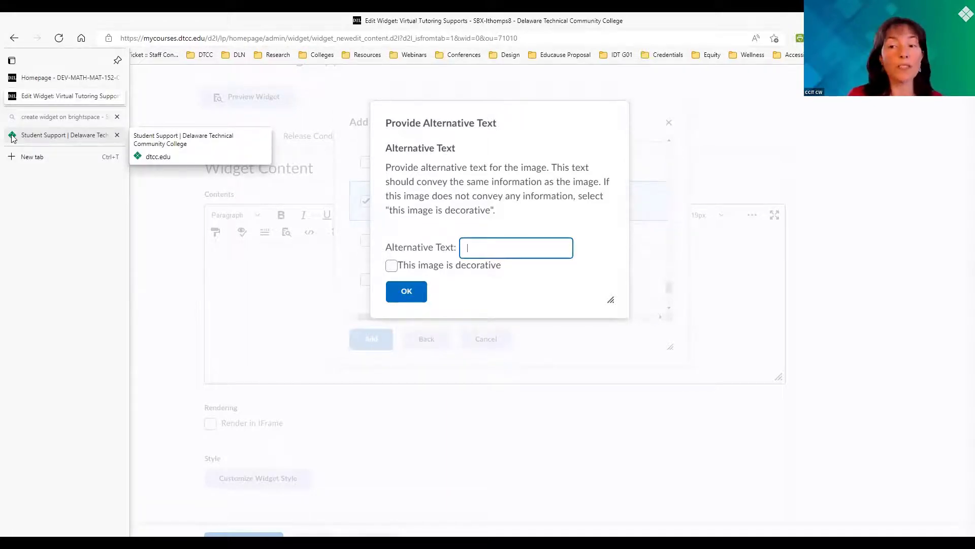
pyautogui.click(12, 136)
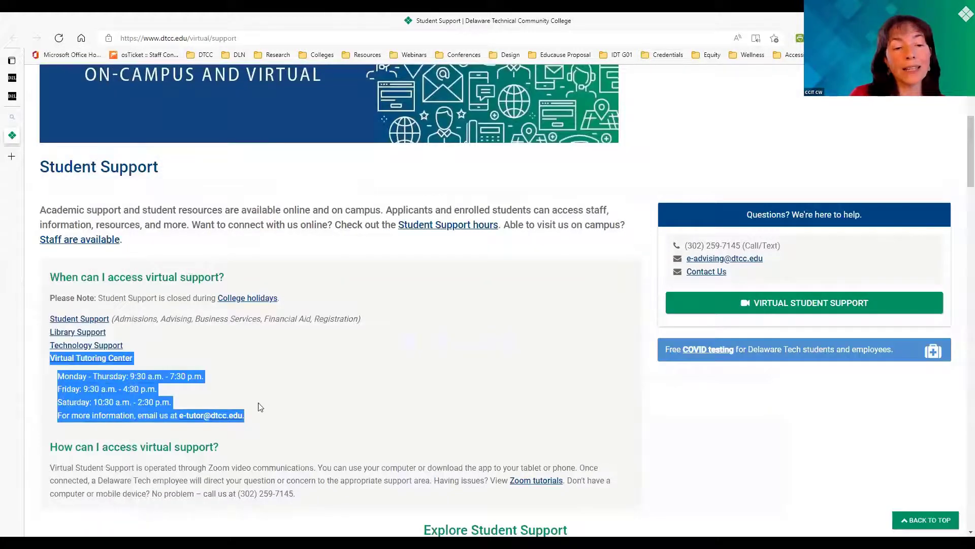
pyautogui.click(245, 417)
pyautogui.moveTo(245, 417); pyautogui.dragTo(46, 361)
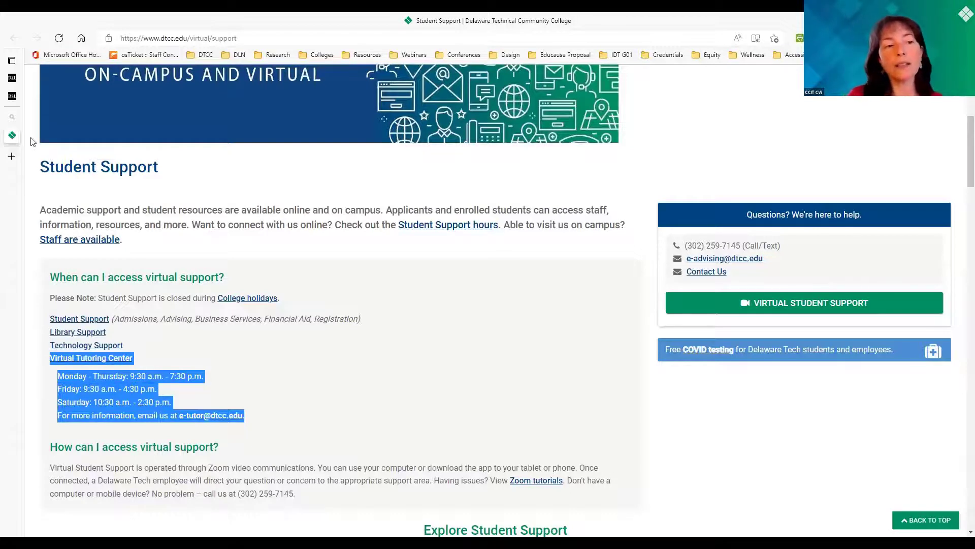
pyautogui.click(15, 96)
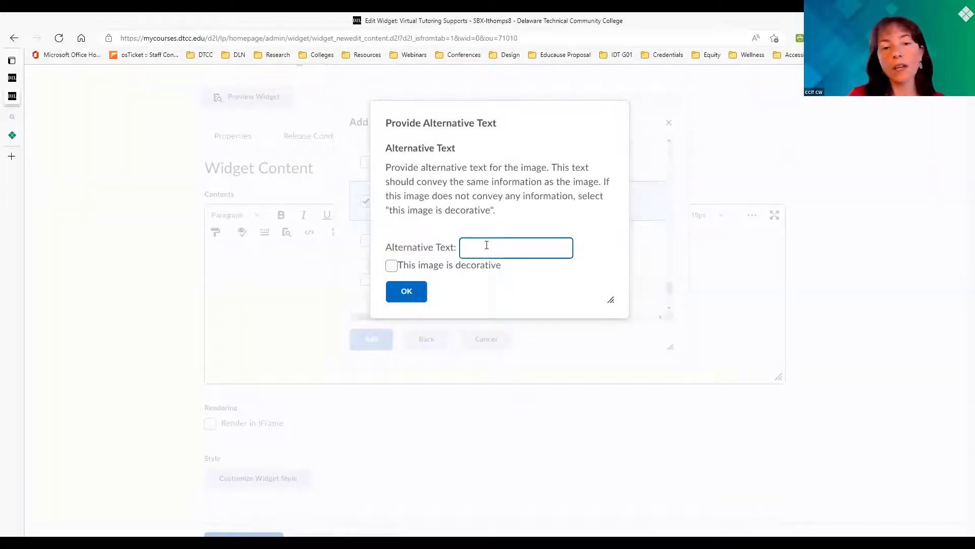
pyautogui.hotkey('ctrl', 'v')
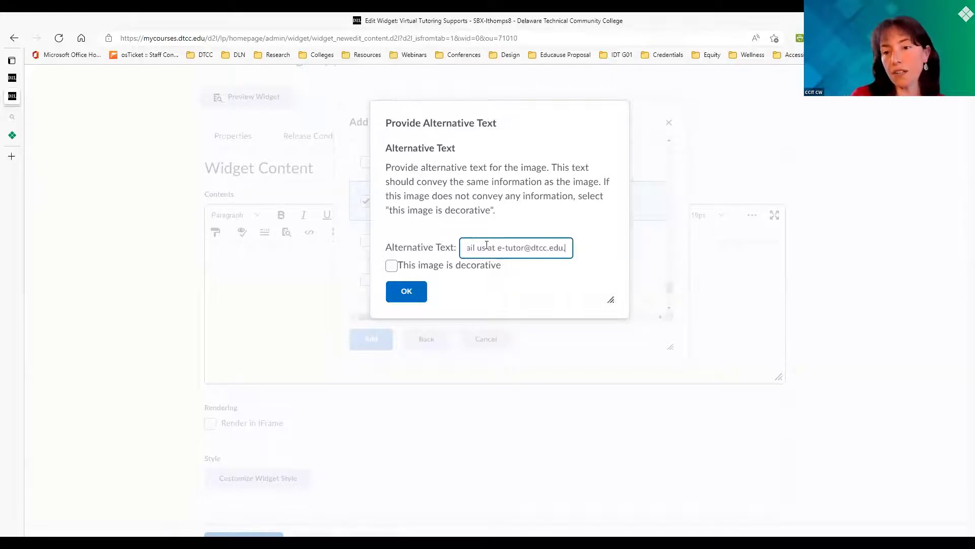
pyautogui.click(413, 292)
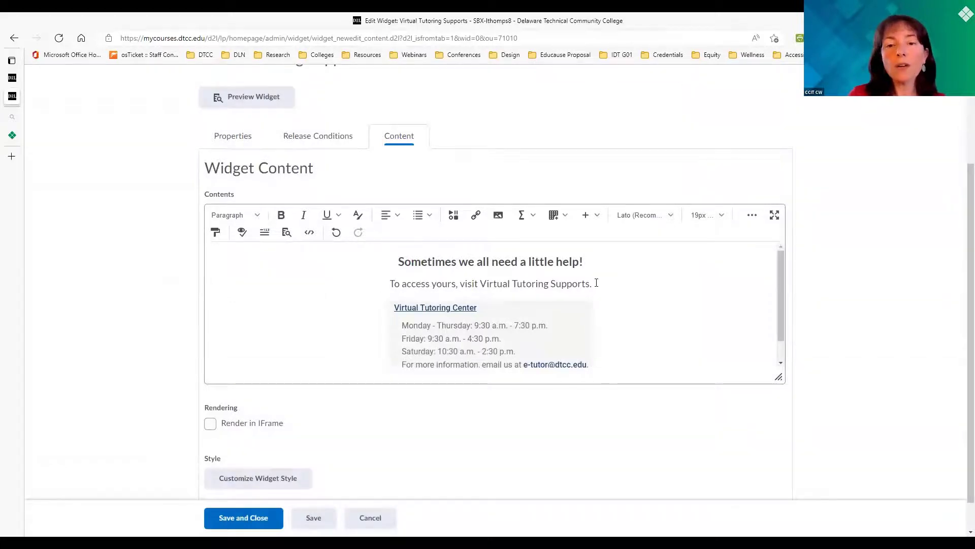
pyautogui.press('Return')
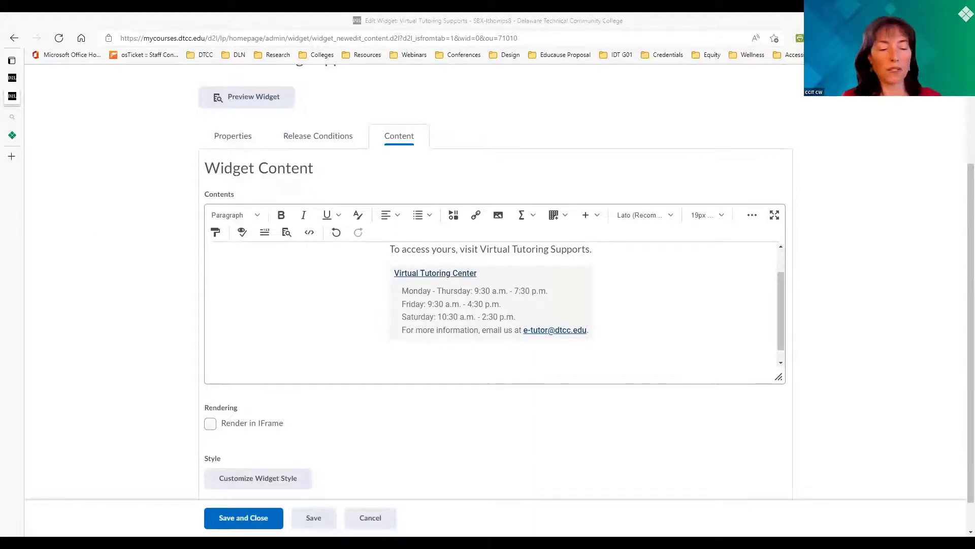
pyautogui.hotkey('ctrl', 'z')
pyautogui.hotkey('ctrl', 'y')
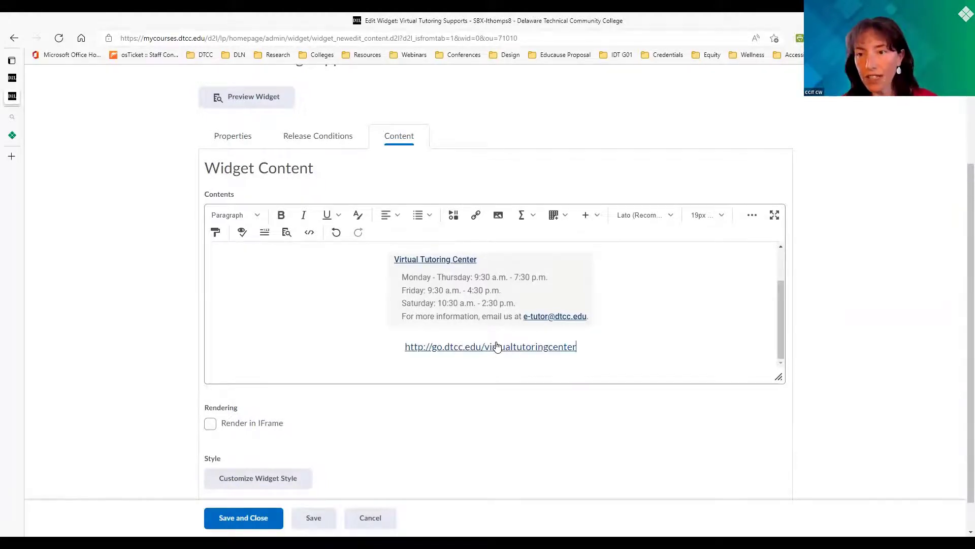
# Insert the image Bitmoji - Need Help.png from the Course Offering Files on a new line below the "To access yours" sentence
pyautogui.scroll(1, 639, 331)
pyautogui.click(603, 286)
pyautogui.press('Return')
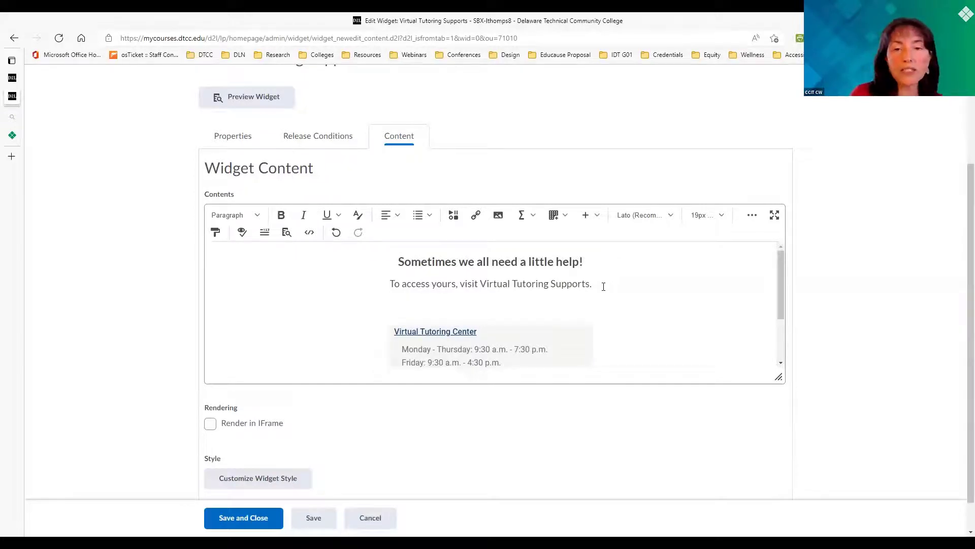
pyautogui.click(498, 219)
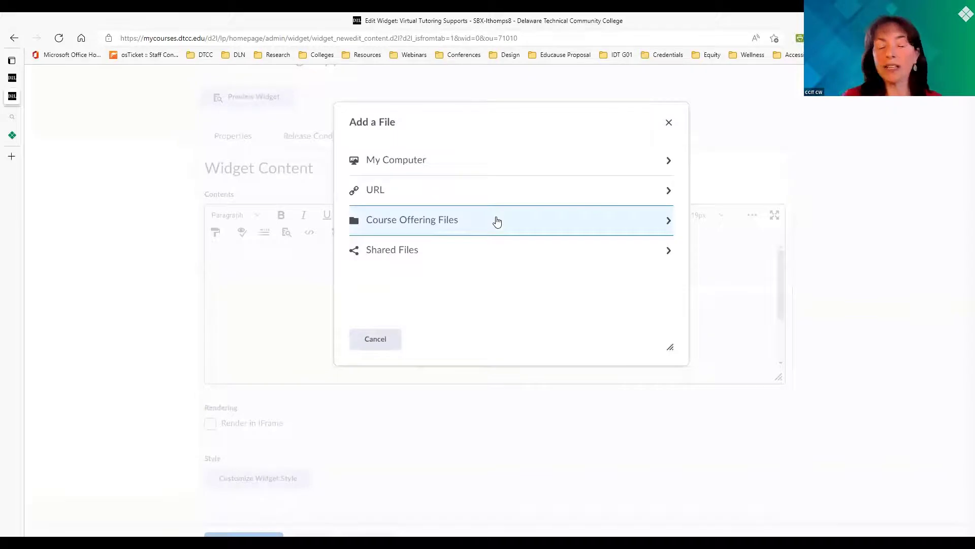
pyautogui.click(497, 219)
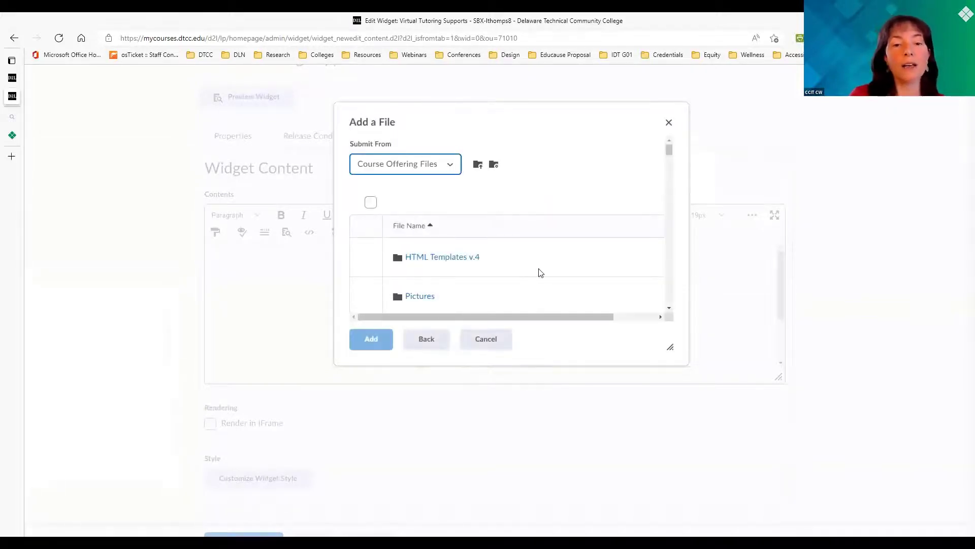
pyautogui.scroll(-5, 539, 272)
pyautogui.scroll(-3, 539, 273)
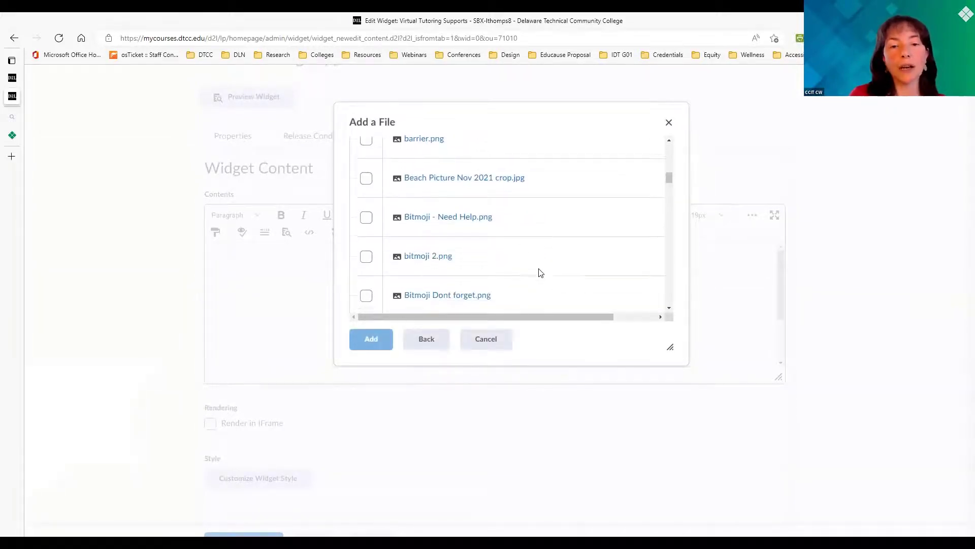
pyautogui.click(366, 198)
pyautogui.click(370, 339)
# Give the Bitmoji image the alternative text "Bitmoji - Need Help (boa around person)" and select the inserted image
pyautogui.click(536, 249)
pyautogui.write('Bit')
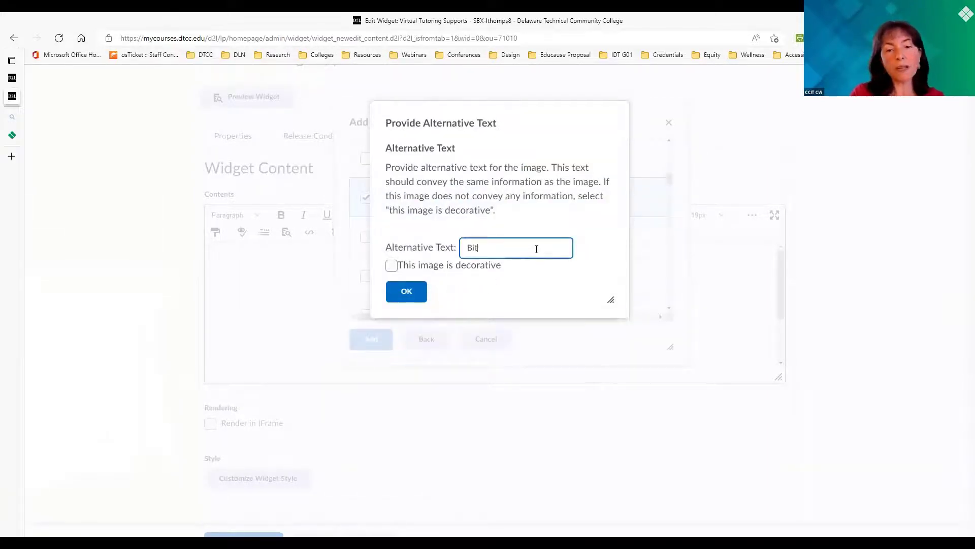
pyautogui.write('moji -')
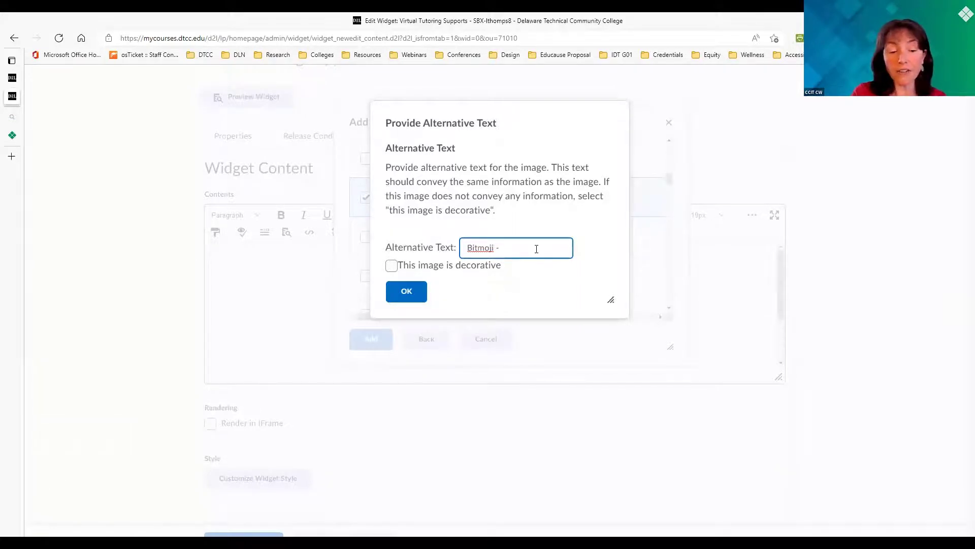
pyautogui.write(' Need H')
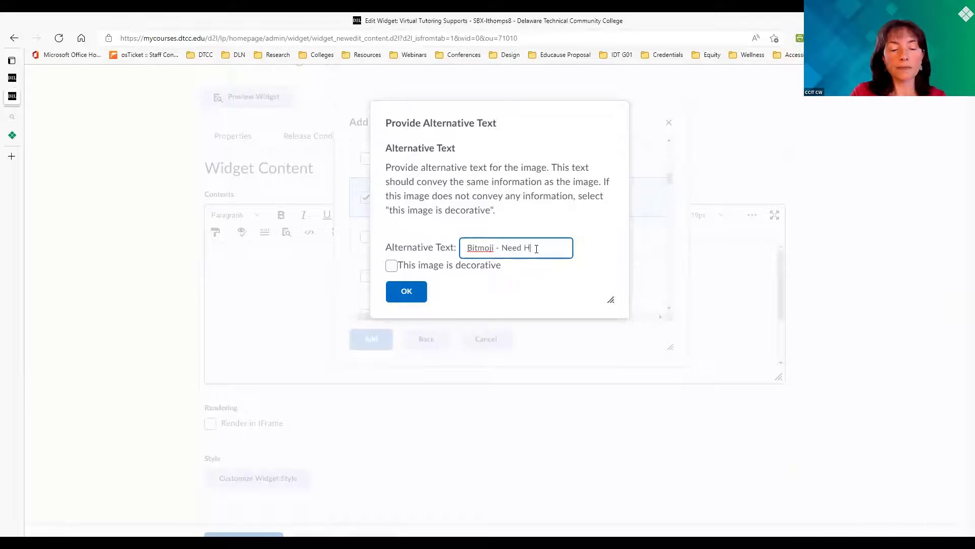
pyautogui.write('elp (boa')
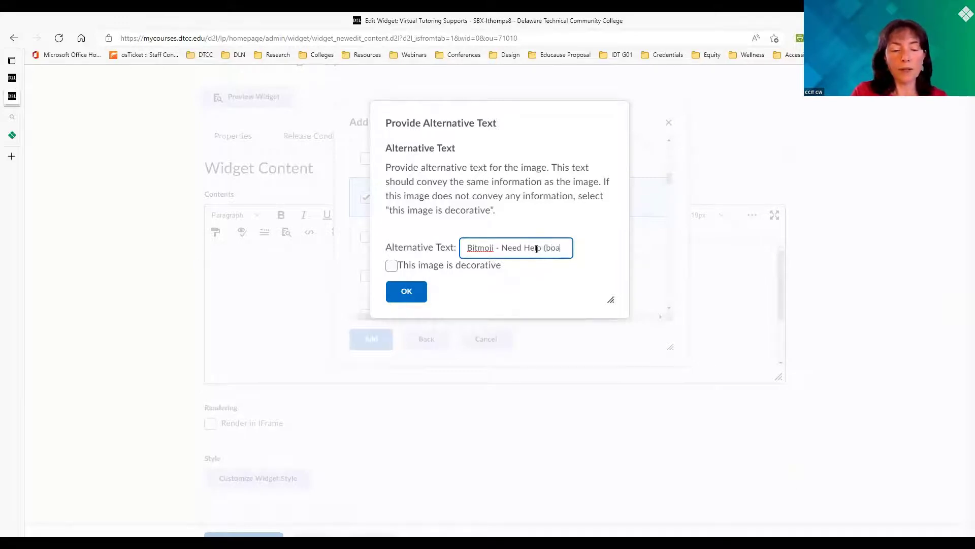
pyautogui.write('around person)')
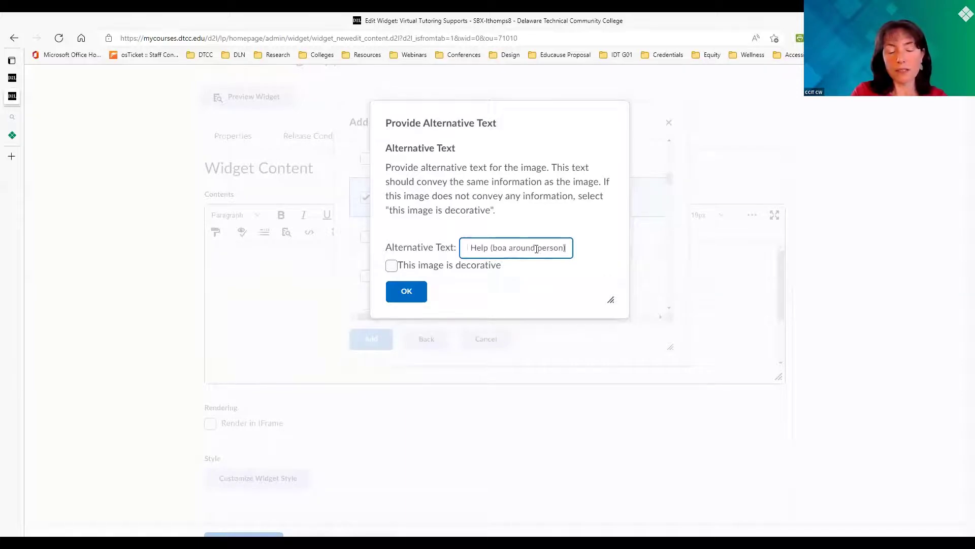
pyautogui.press('Return')
pyautogui.moveTo(515, 335); pyautogui.dragTo(452, 341)
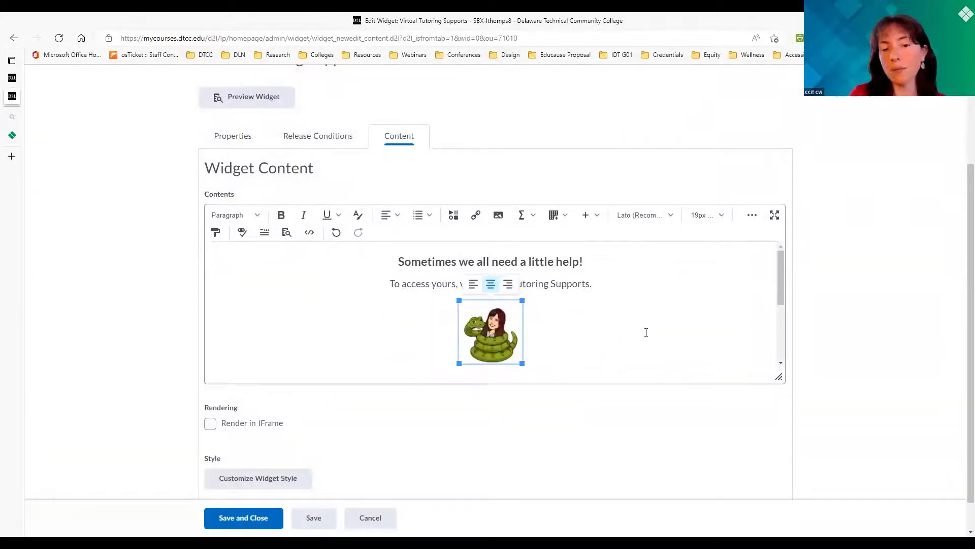
# Save the widget content, preview the Virtual Tutoring Supports widget and close the preview
pyautogui.scroll(-5, 647, 332)
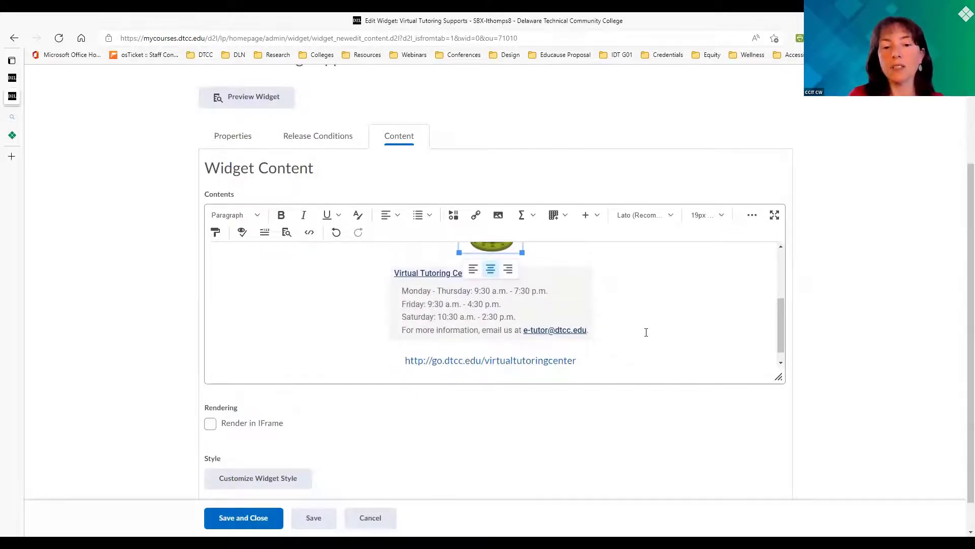
pyautogui.scroll(5, 646, 332)
pyautogui.click(314, 518)
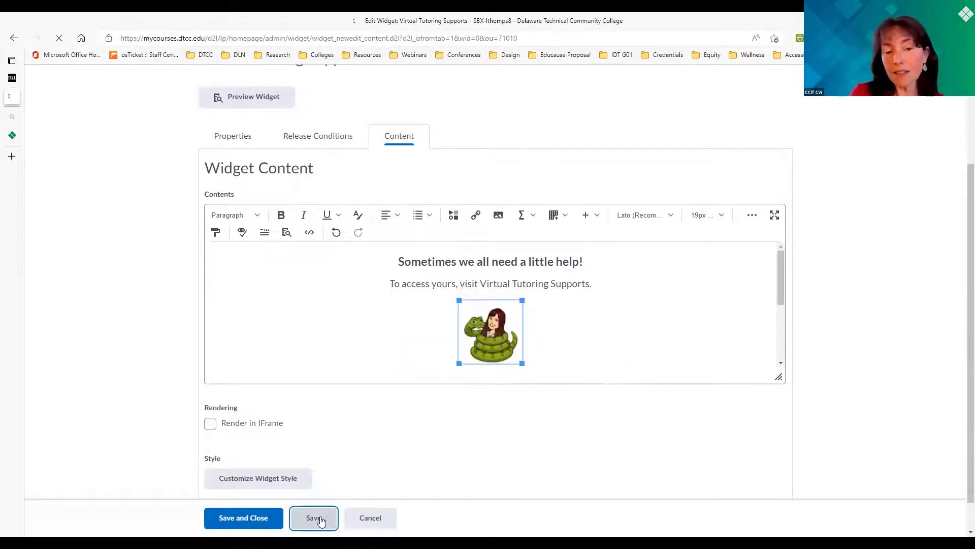
pyautogui.click(247, 224)
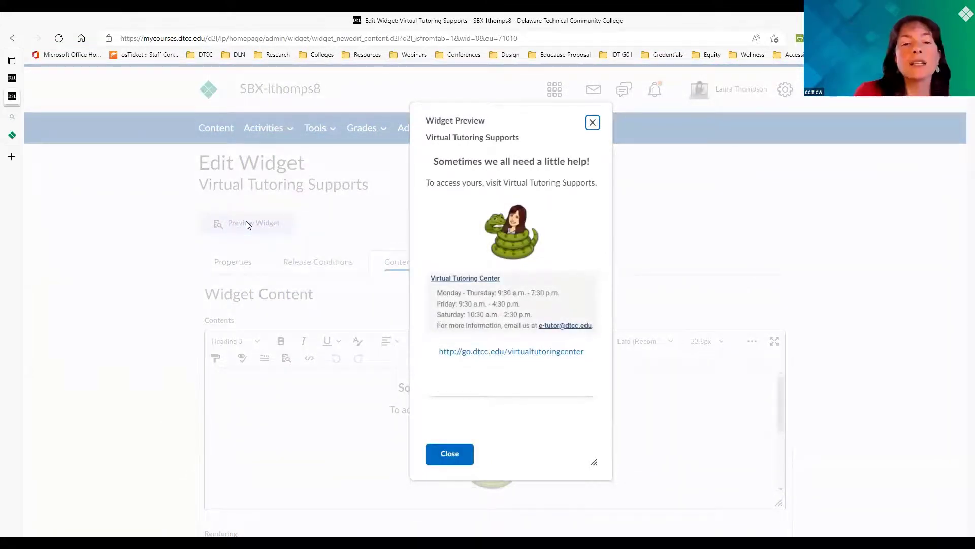
pyautogui.click(593, 123)
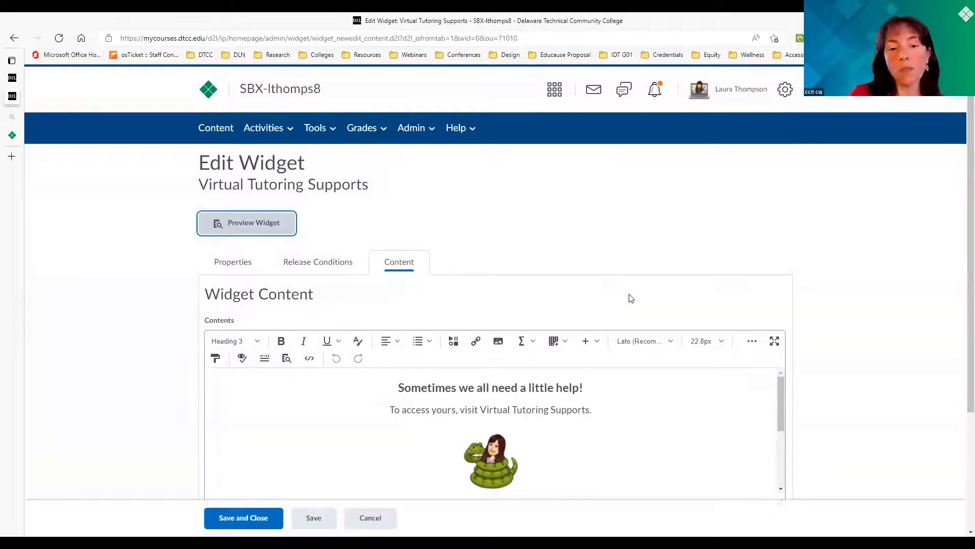
pyautogui.scroll(-1, 630, 297)
pyautogui.scroll(-1, 630, 298)
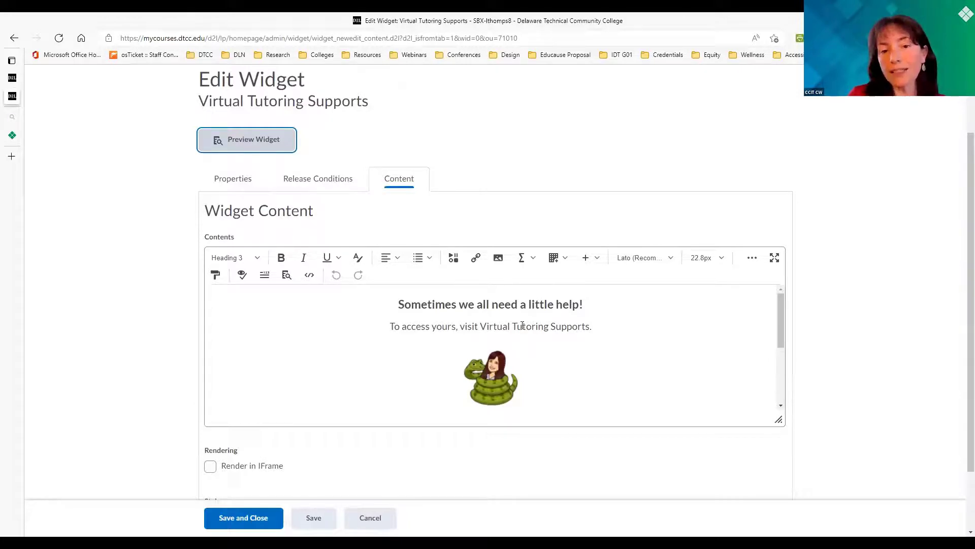
pyautogui.scroll(-3, 587, 345)
pyautogui.scroll(-1, 587, 346)
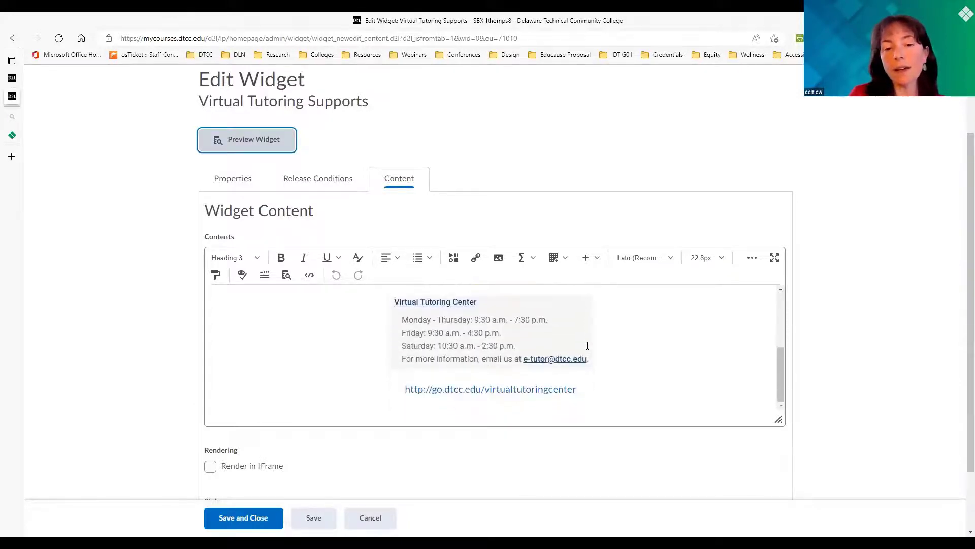
pyautogui.tripleClick(577, 389)
pyautogui.hotkey('ctrl', 'c')
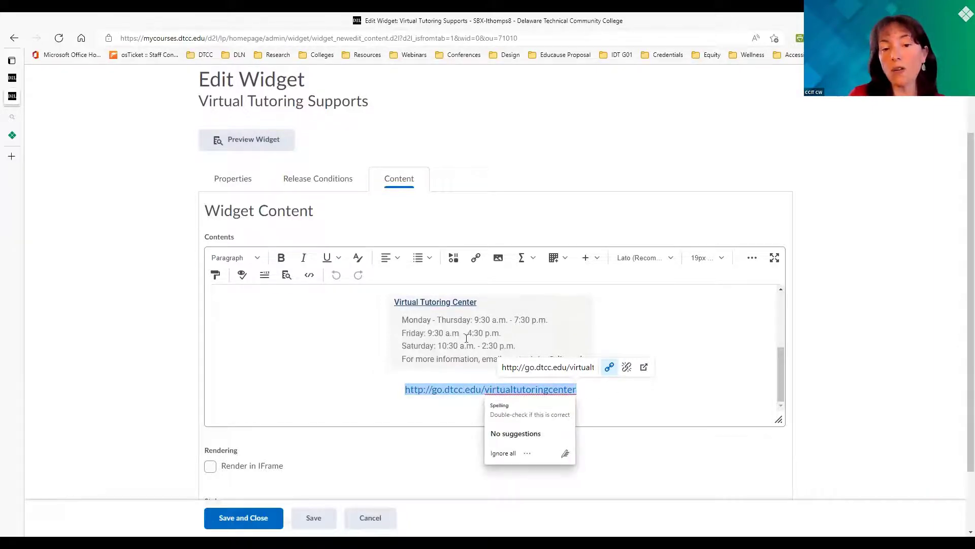
pyautogui.scroll(5, 623, 329)
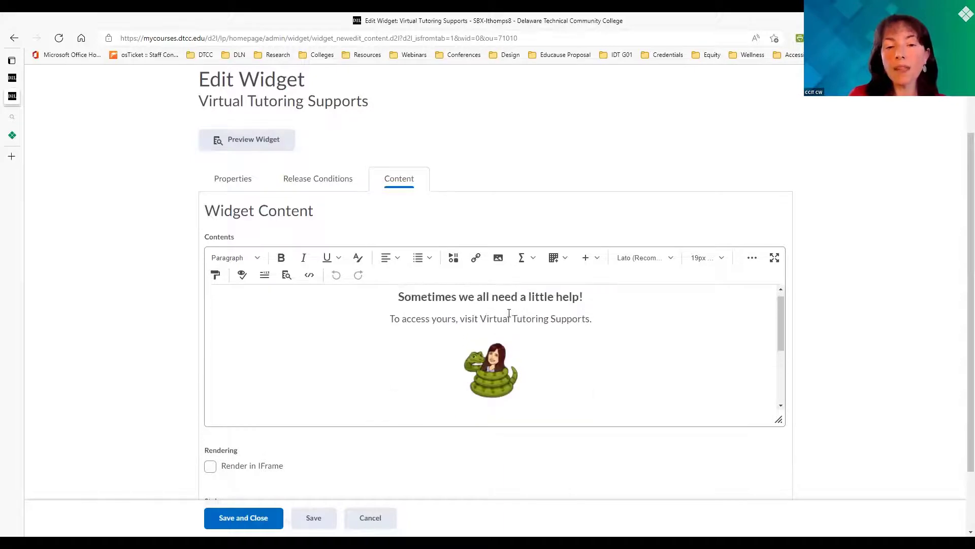
pyautogui.moveTo(481, 319); pyautogui.dragTo(591, 319)
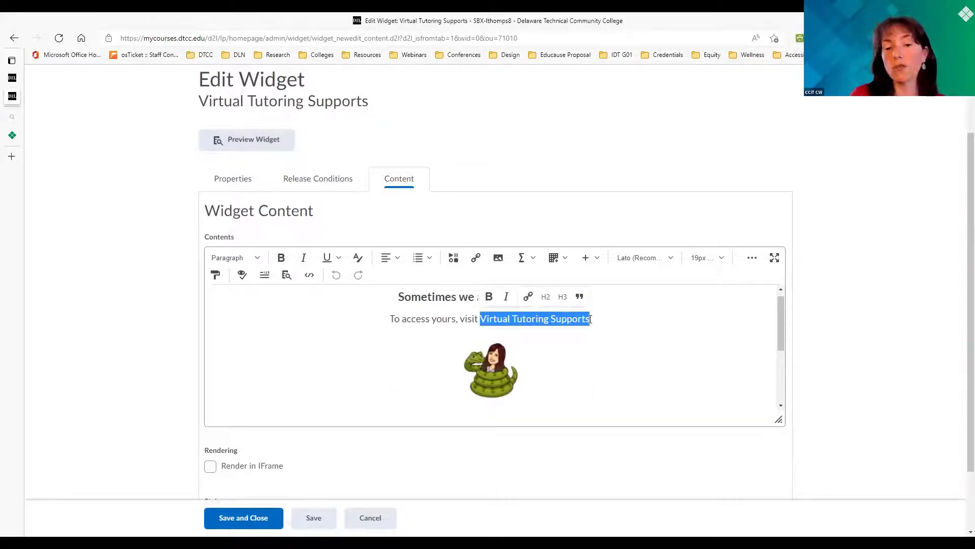
pyautogui.click(474, 263)
pyautogui.scroll(-5, 531, 356)
pyautogui.click(426, 396)
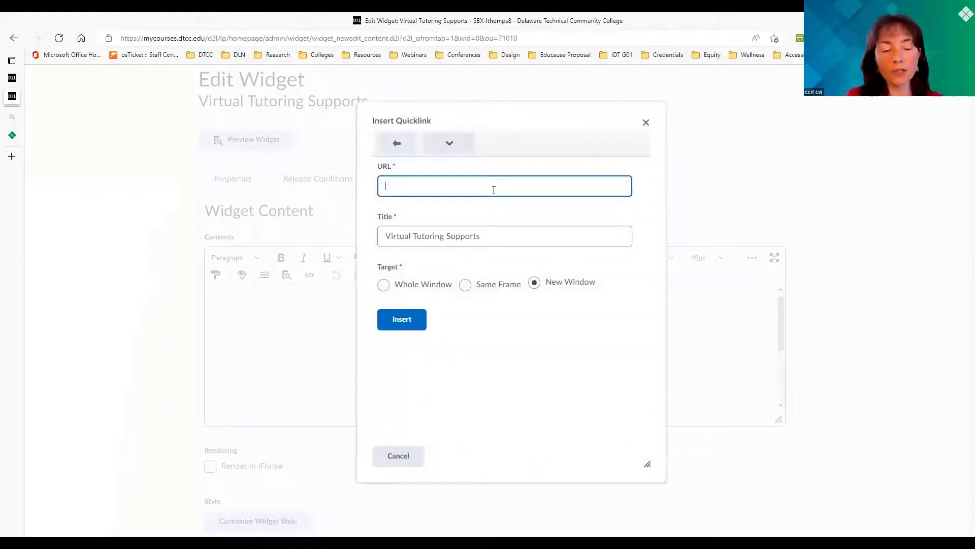
pyautogui.hotkey('ctrl', 'v')
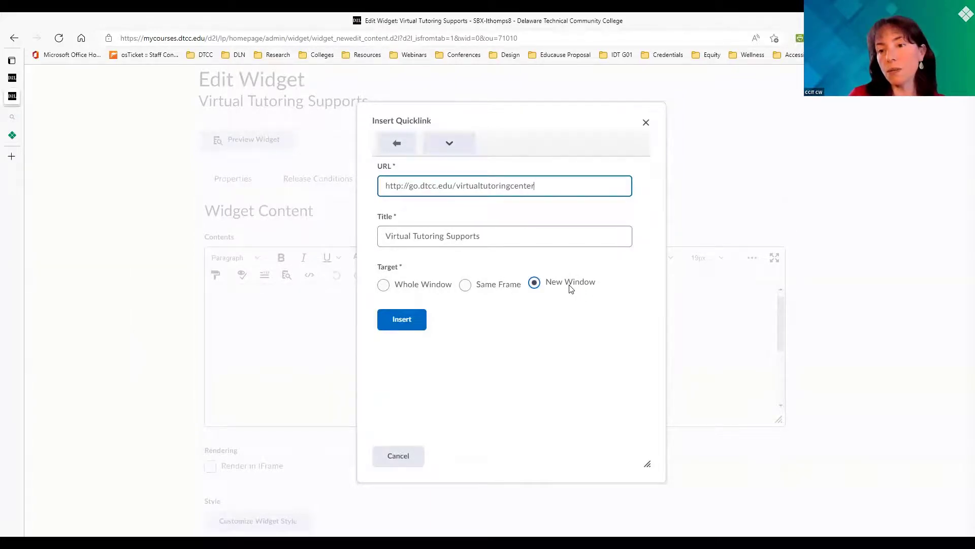
pyautogui.click(414, 320)
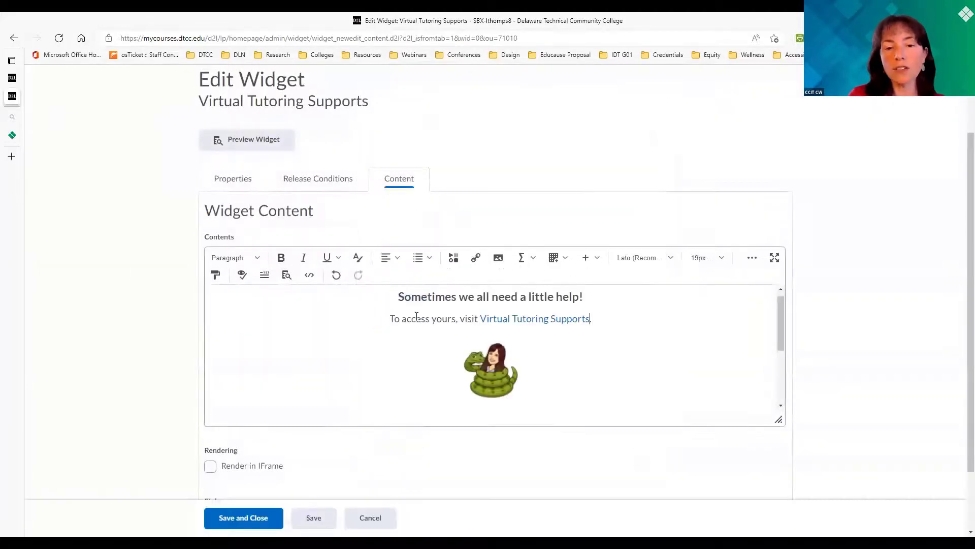
pyautogui.click(495, 363)
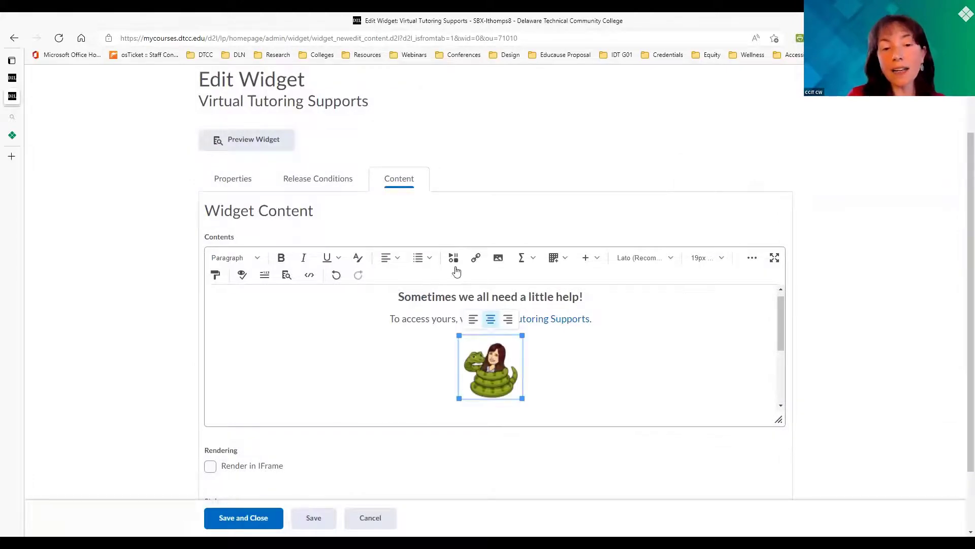
pyautogui.click(480, 258)
pyautogui.scroll(-2, 501, 328)
pyautogui.scroll(-2, 501, 328)
pyautogui.scroll(-2, 502, 328)
pyautogui.click(440, 330)
pyautogui.hotkey('ctrl', 'v')
pyautogui.click(401, 320)
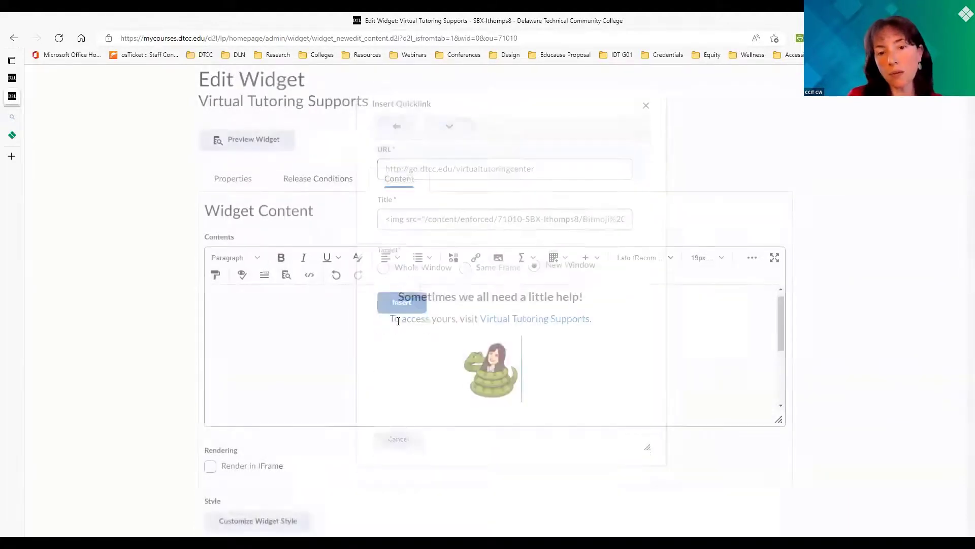
pyautogui.click(483, 351)
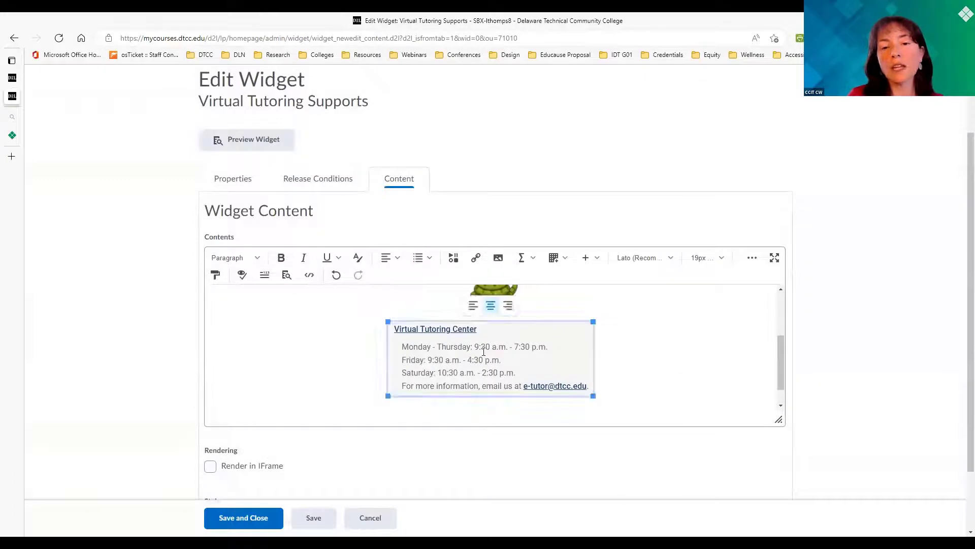
pyautogui.click(476, 260)
pyautogui.scroll(-4, 461, 351)
pyautogui.scroll(-5, 462, 352)
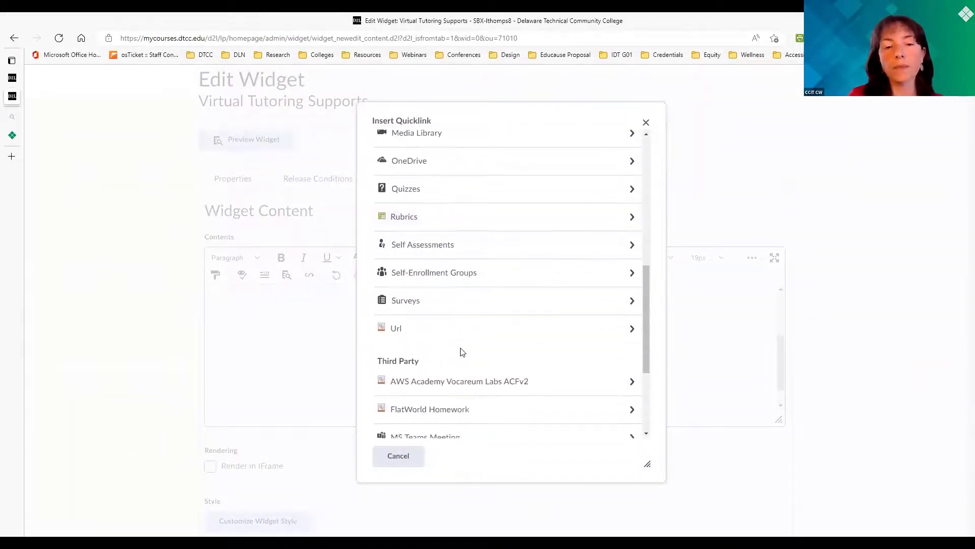
pyautogui.click(395, 338)
pyautogui.click(494, 191)
pyautogui.hotkey('ctrl', 'v')
pyautogui.click(402, 319)
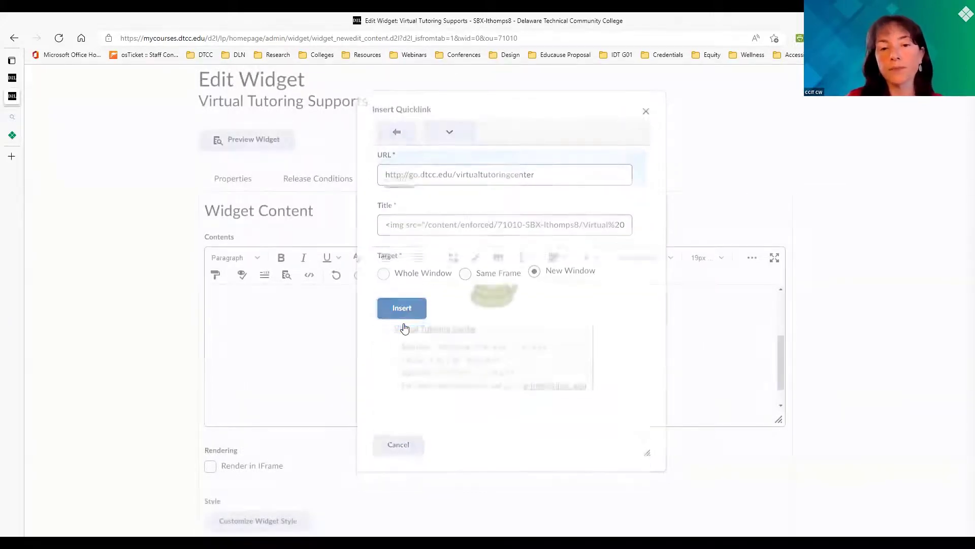
# Save the linked widget content, check it over, and save and close the Virtual Tutoring Supports widget
pyautogui.scroll(3, 646, 357)
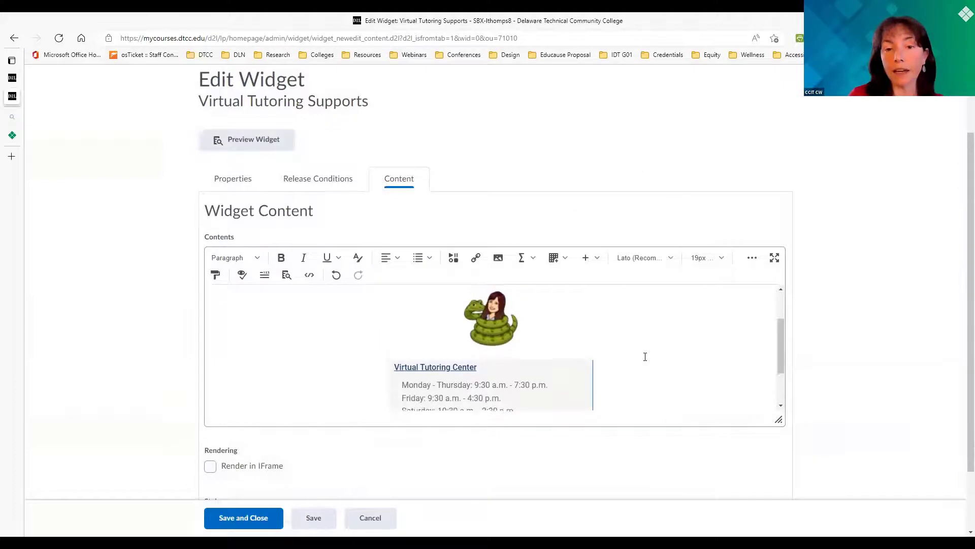
pyautogui.click(317, 517)
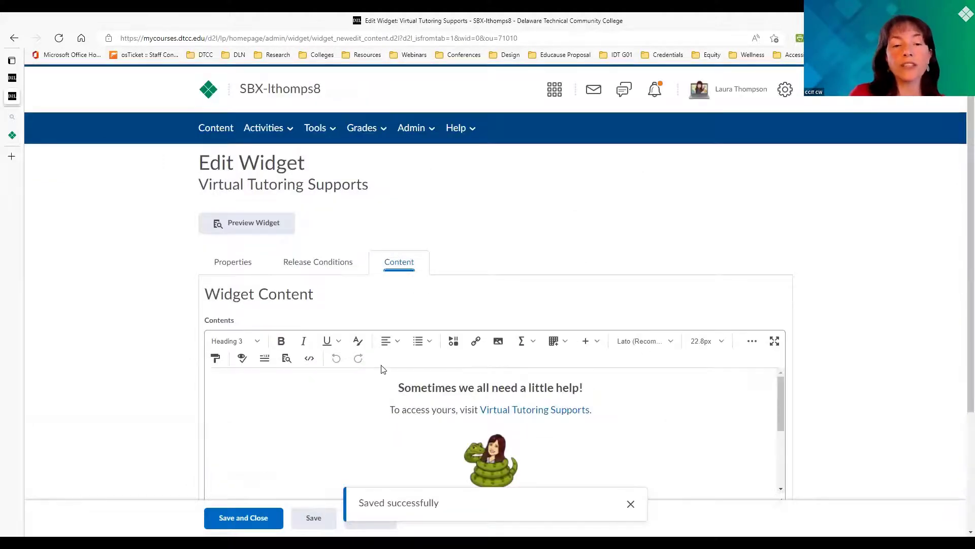
pyautogui.scroll(-3, 382, 369)
pyautogui.scroll(3, 382, 369)
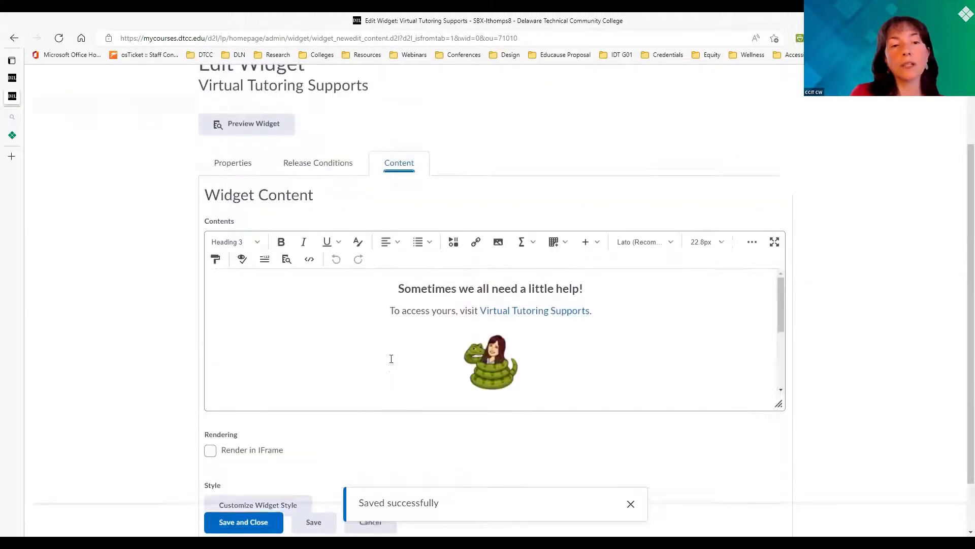
pyautogui.scroll(-3, 389, 358)
pyautogui.click(245, 515)
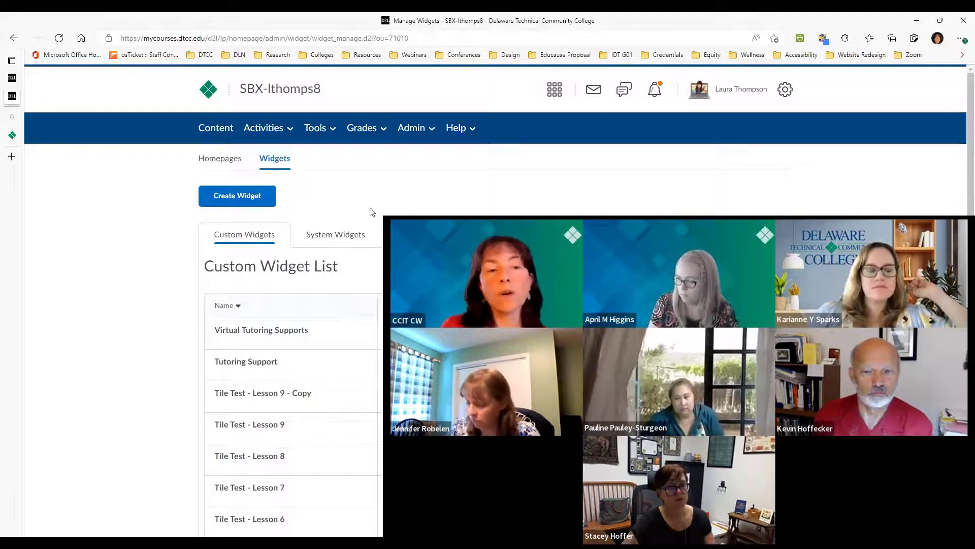
# Start a new course homepage and name it "Custom Homepage with Virtual Tutoring", leaving the description empty
pyautogui.click(230, 164)
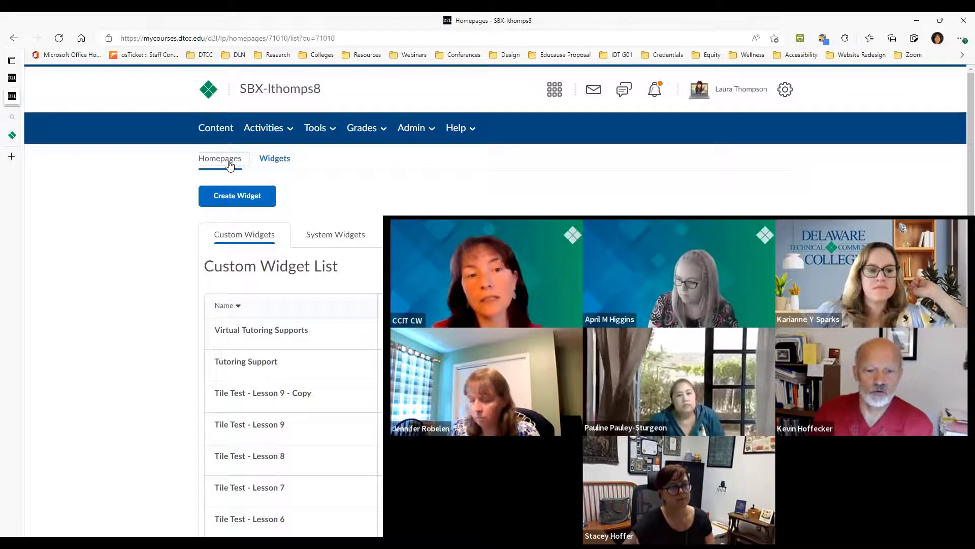
pyautogui.click(274, 160)
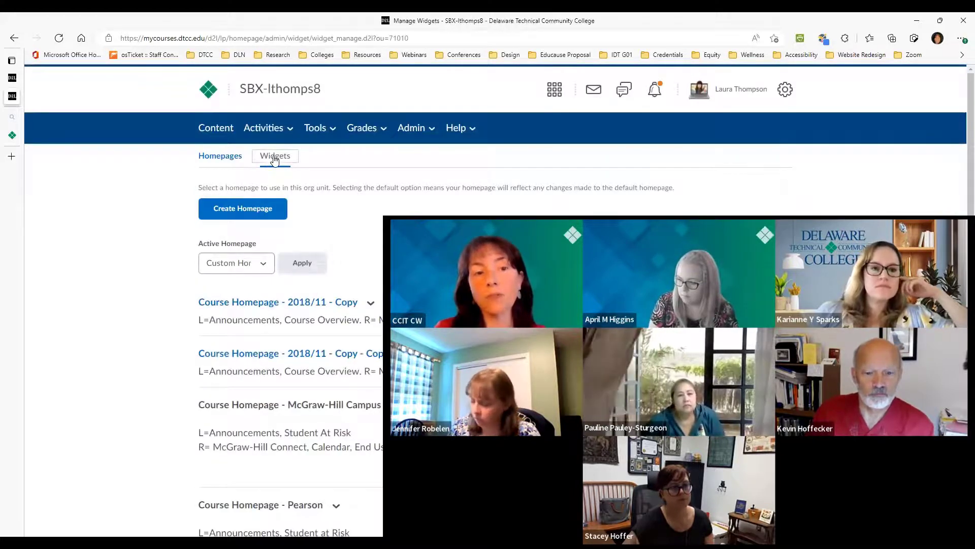
pyautogui.click(231, 162)
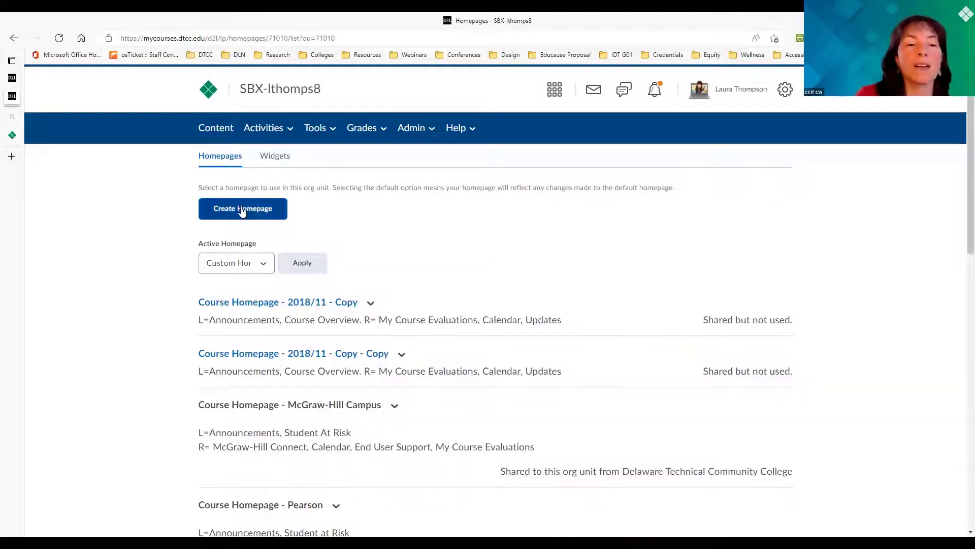
pyautogui.click(242, 209)
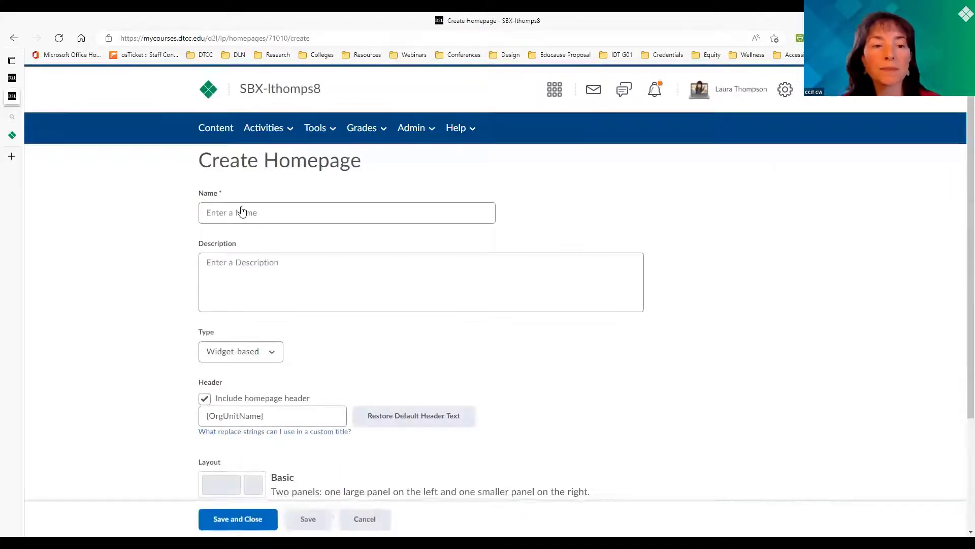
pyautogui.click(294, 215)
pyautogui.write('Custom Homepage with Virtual Tutoring')
pyautogui.click(372, 284)
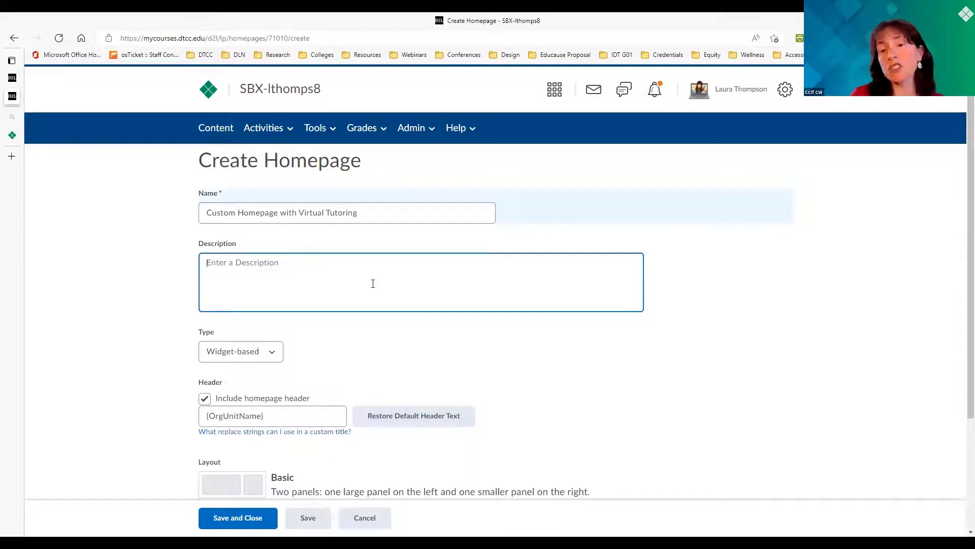
# Open the new homepage's layout choices and switch to the MAT 152 course homepage to view its panel arrangement
pyautogui.scroll(-2, 373, 283)
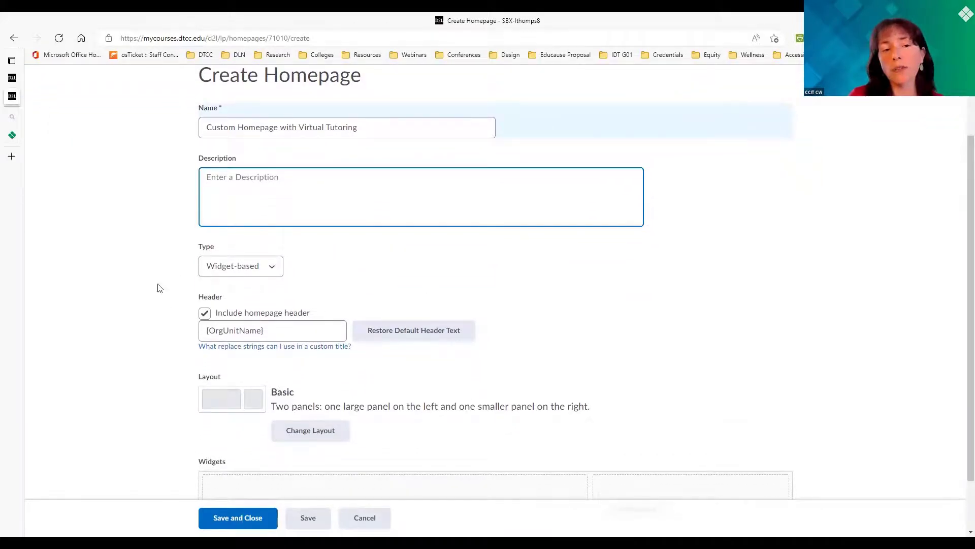
pyautogui.scroll(-1, 158, 288)
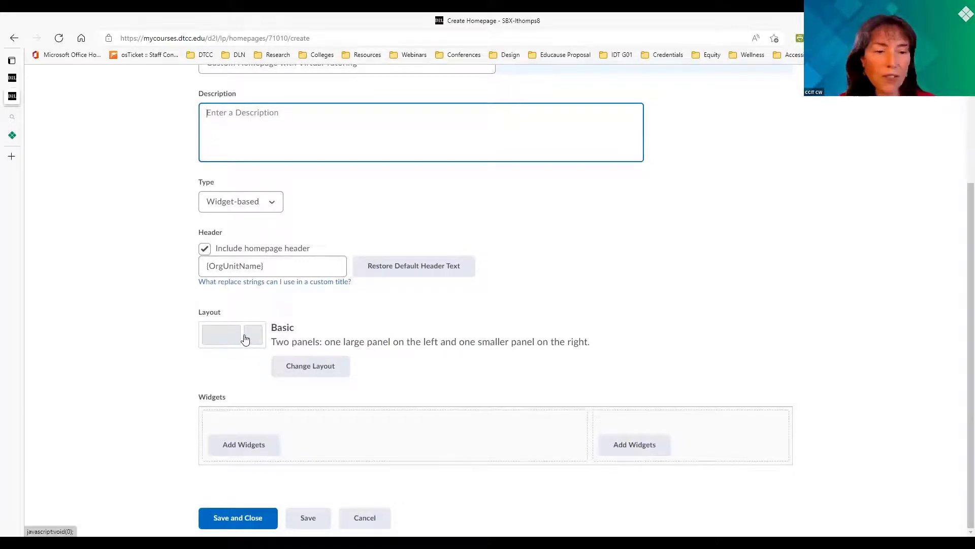
pyautogui.click(222, 340)
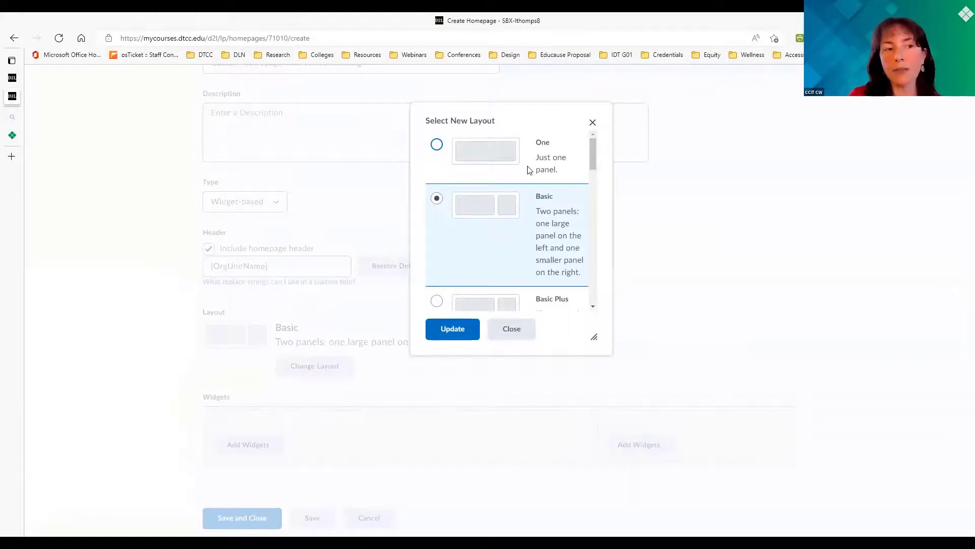
pyautogui.click(19, 79)
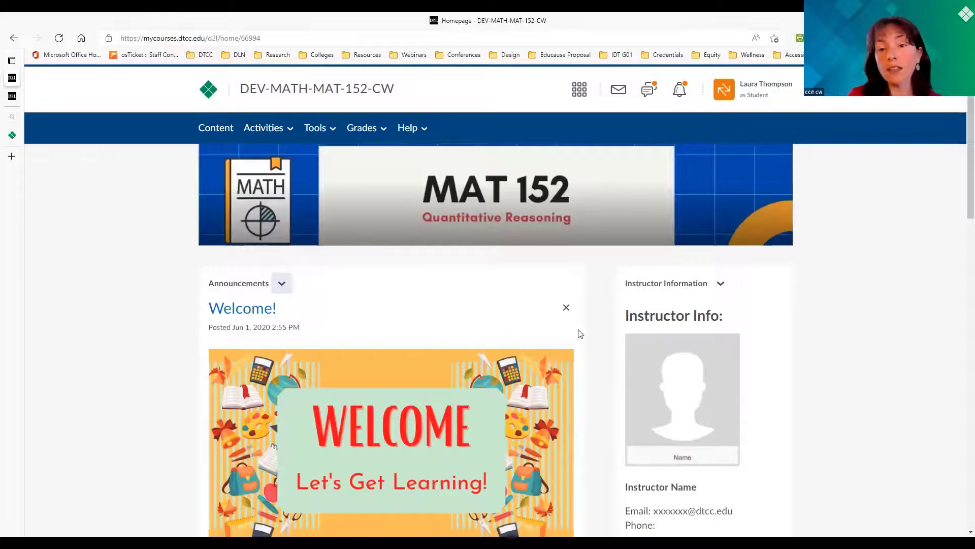
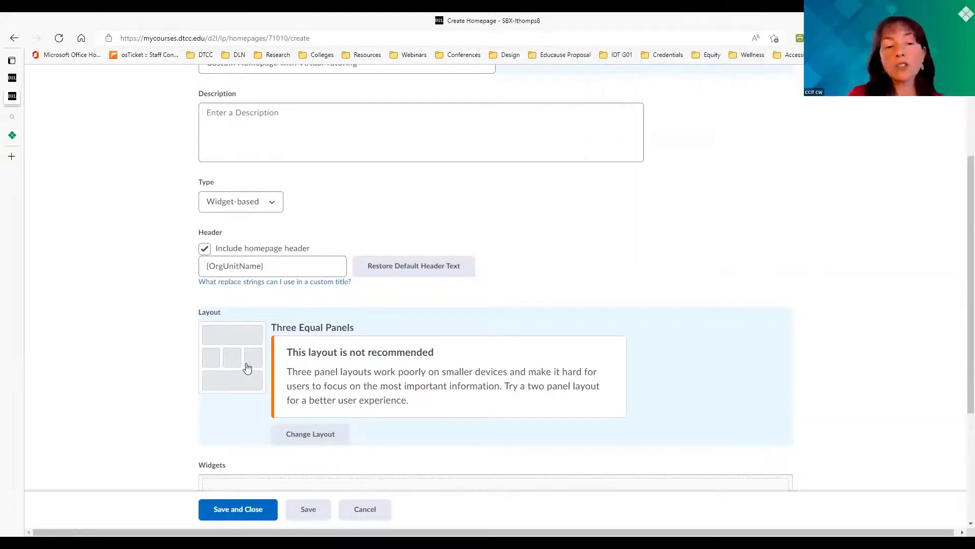
# Review the available homepage layouts and set the new homepage to the two-panel Basic layout
pyautogui.click(247, 367)
pyautogui.scroll(-5, 488, 268)
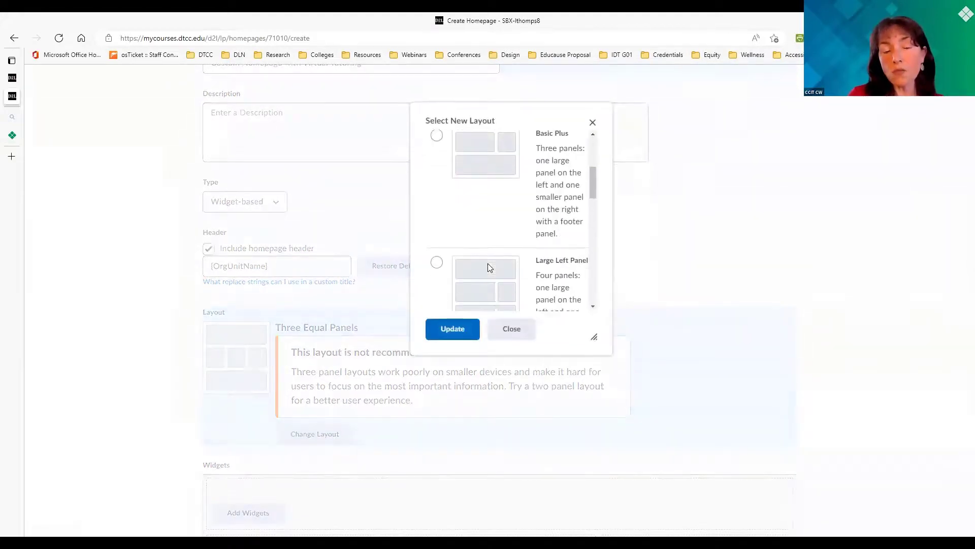
pyautogui.scroll(-5, 489, 267)
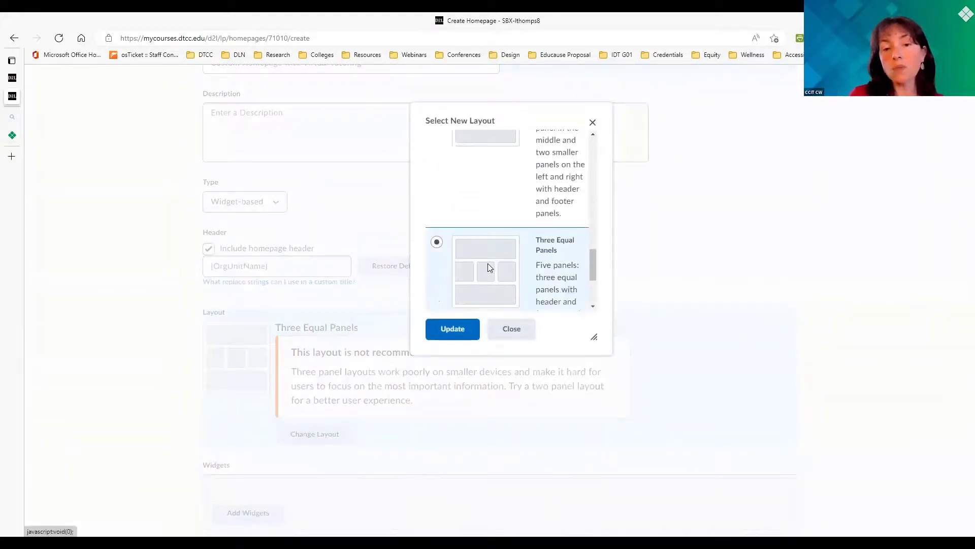
pyautogui.scroll(-2, 489, 268)
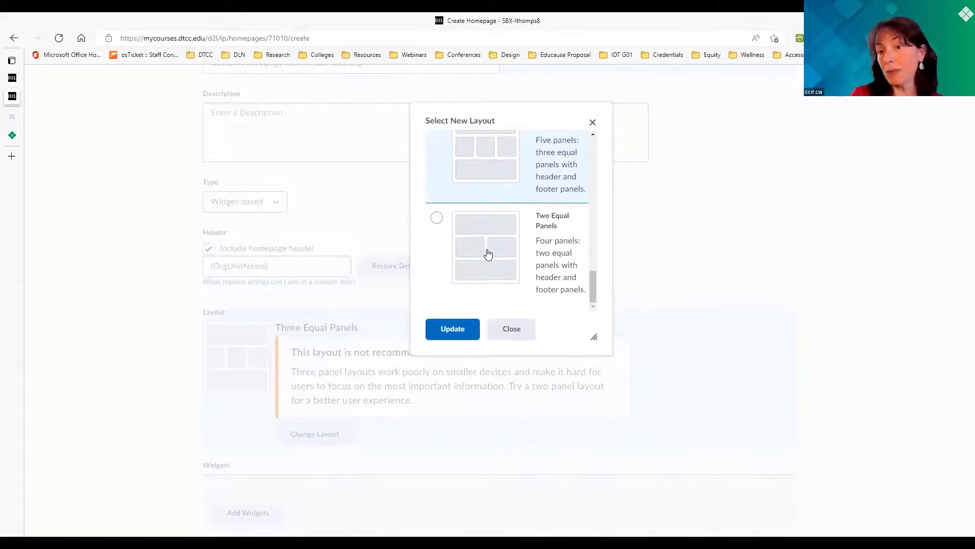
pyautogui.scroll(7, 481, 255)
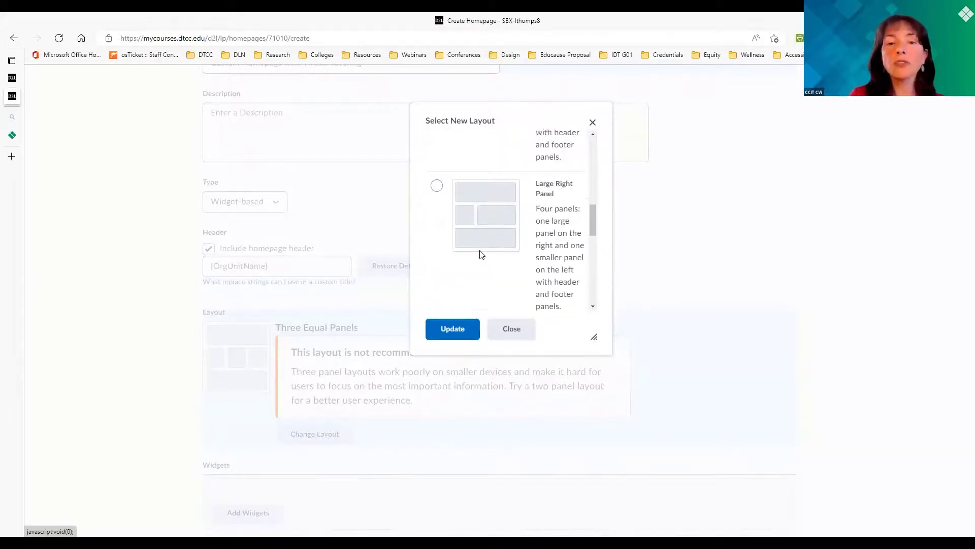
pyautogui.scroll(4, 480, 255)
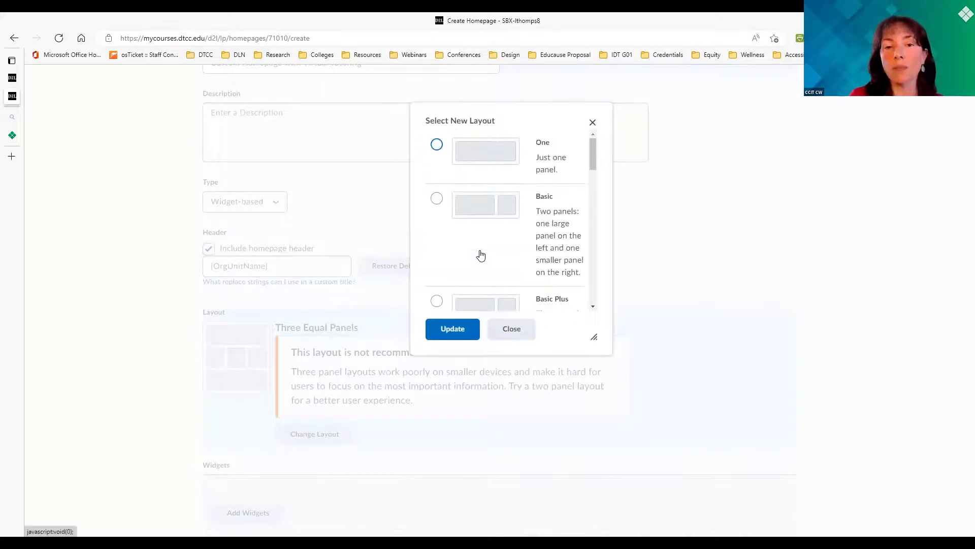
pyautogui.click(479, 208)
pyautogui.click(449, 329)
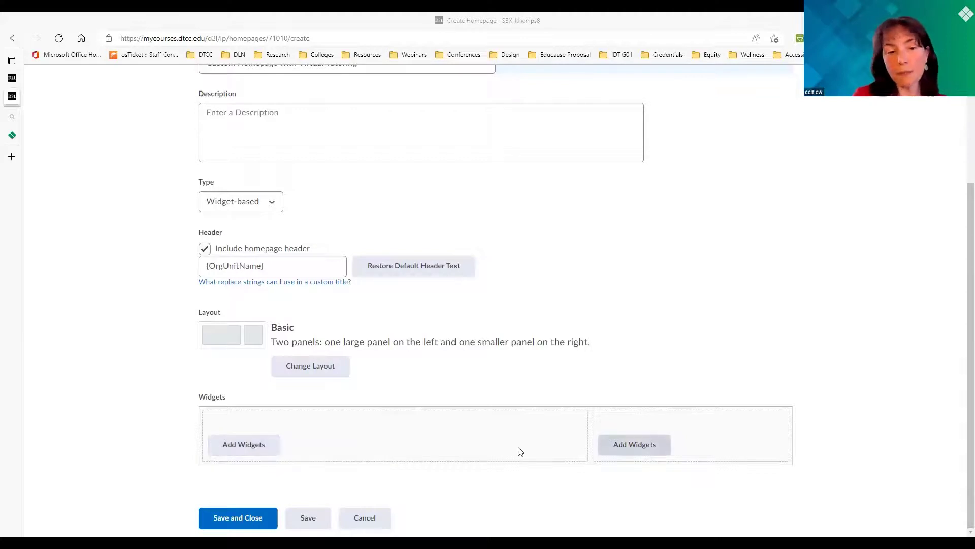
# Look through the system and custom widget lists and add the Announcements widget to the homepage's large panel
pyautogui.click(269, 445)
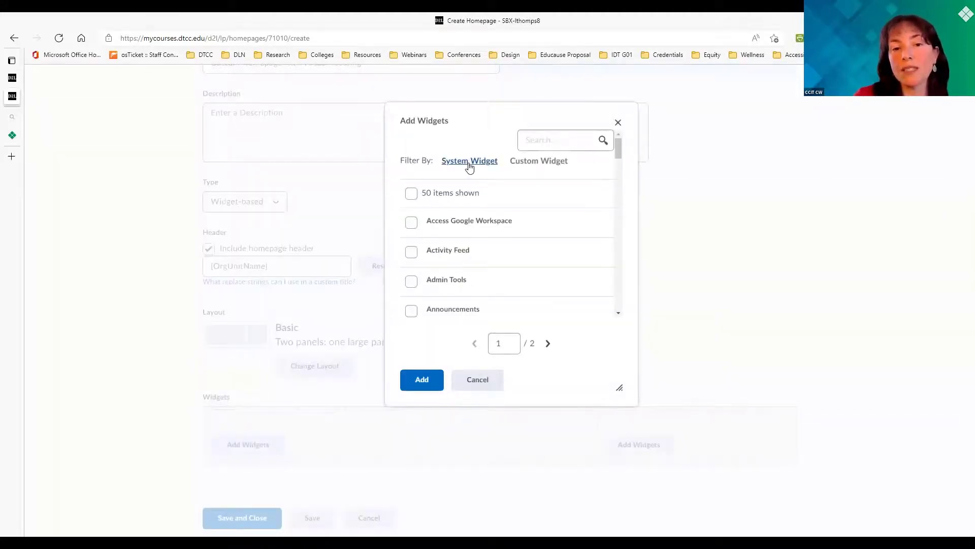
pyautogui.click(523, 161)
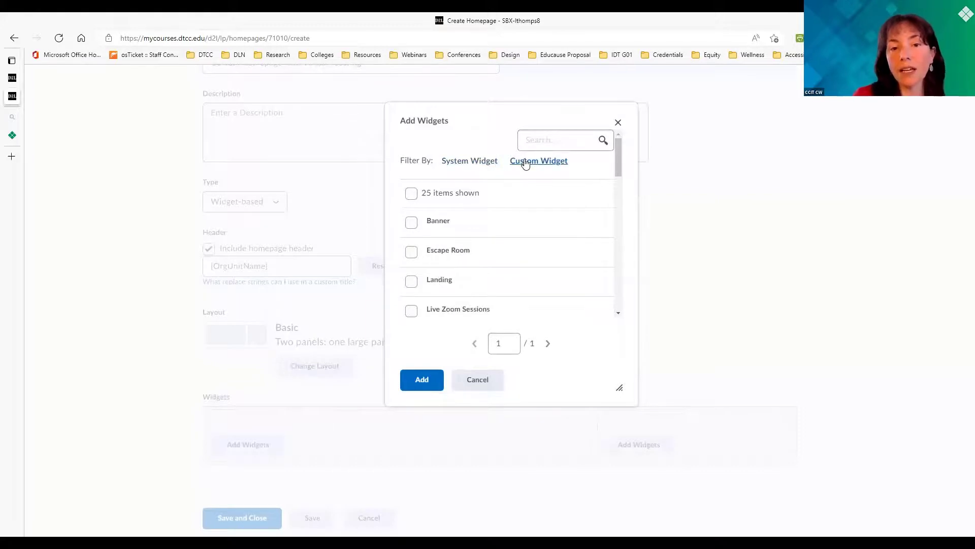
pyautogui.click(481, 163)
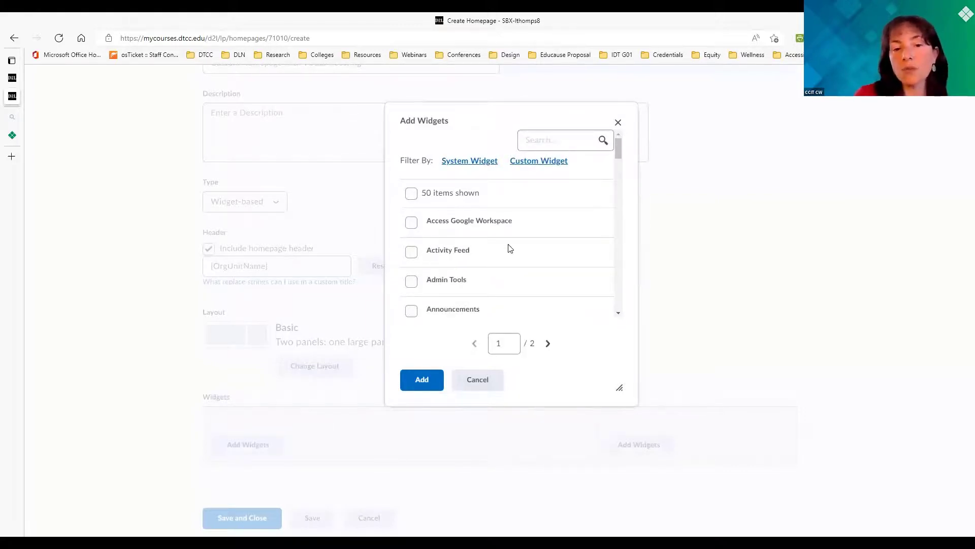
pyautogui.scroll(-1, 508, 248)
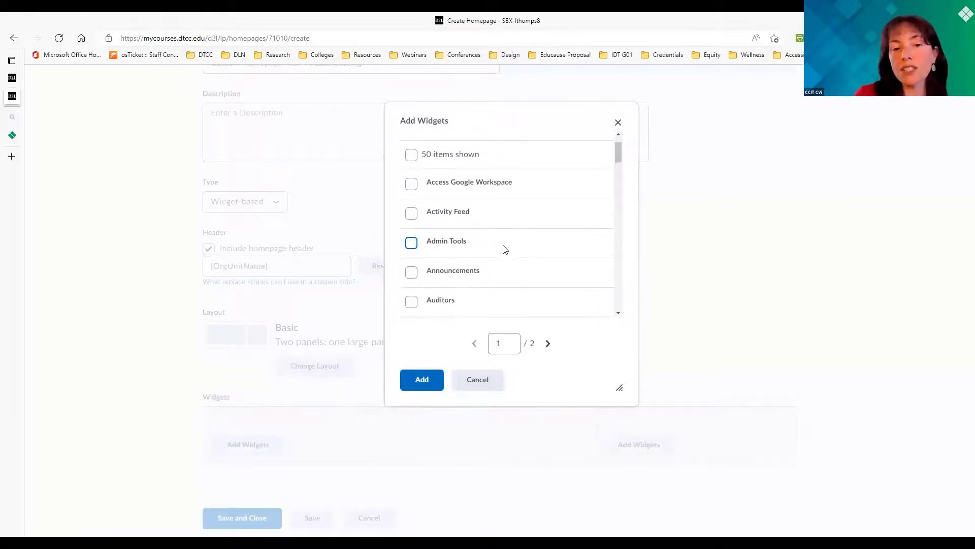
pyautogui.click(412, 273)
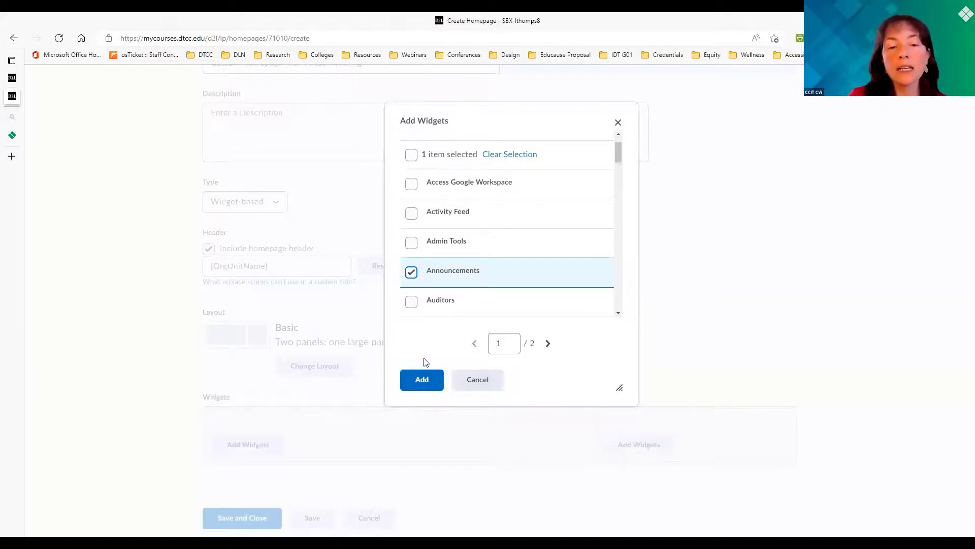
pyautogui.click(421, 380)
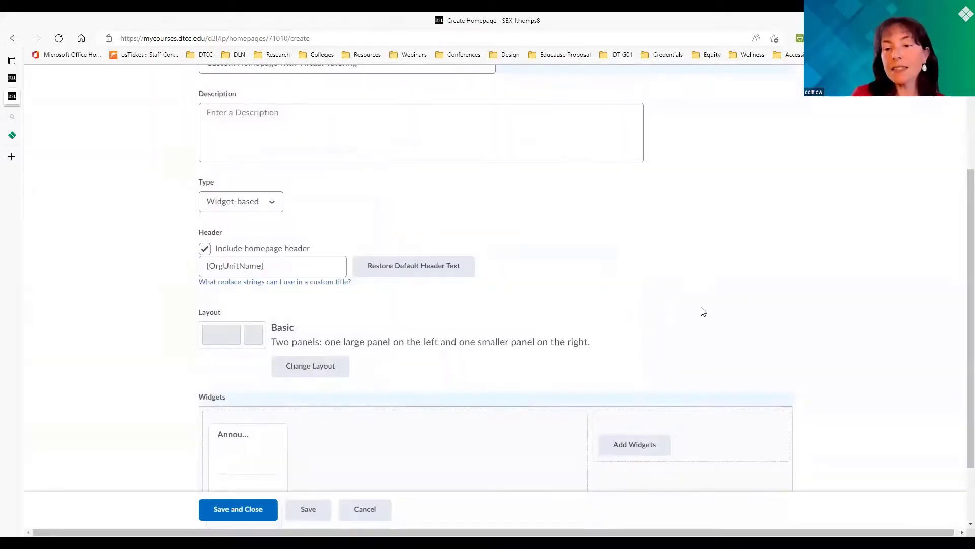
# Add the custom Virtual Tutoring Supports widget to the homepage's smaller panel
pyautogui.click(634, 374)
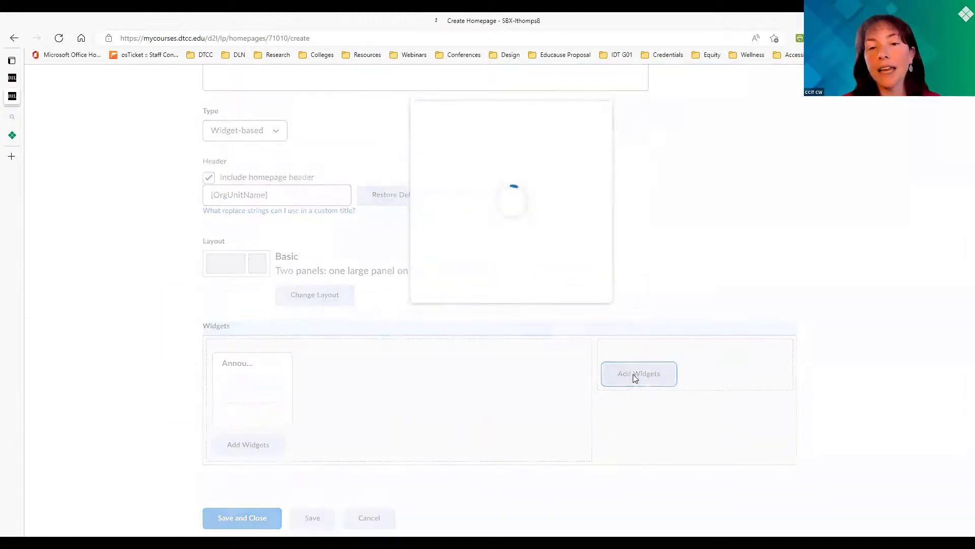
pyautogui.click(543, 161)
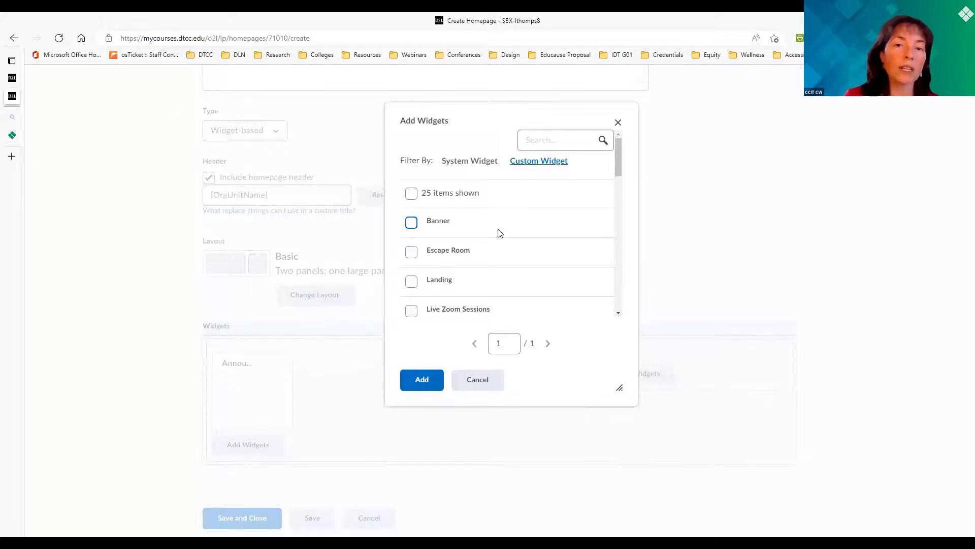
pyautogui.scroll(-10, 498, 232)
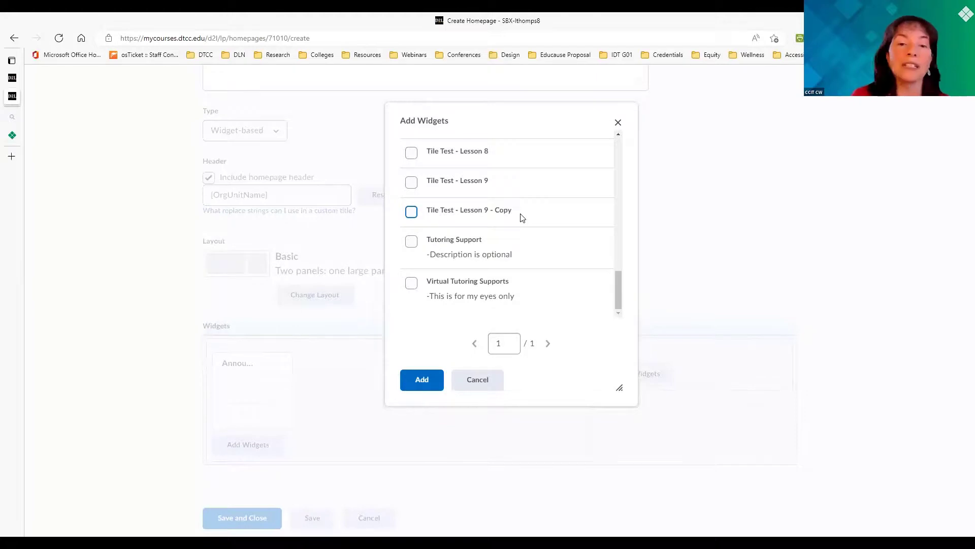
pyautogui.click(411, 283)
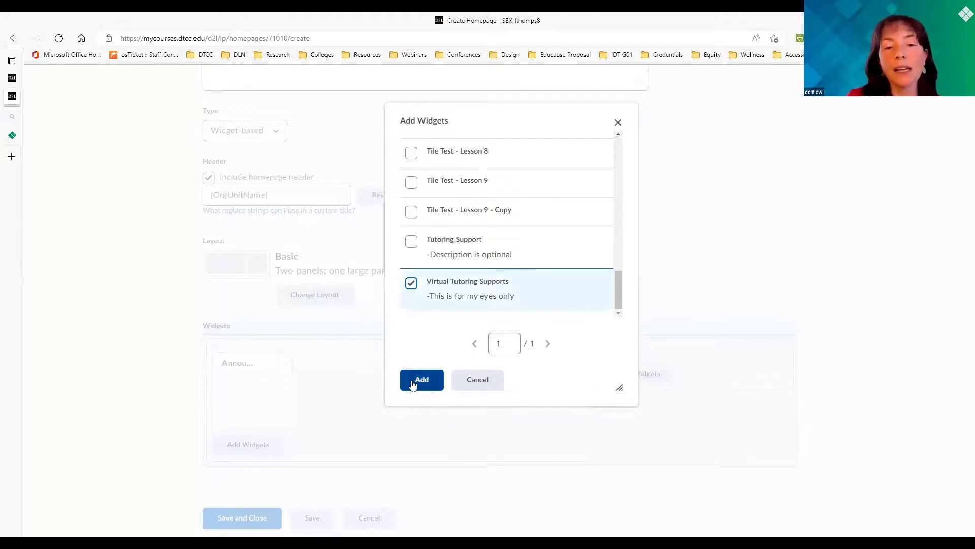
pyautogui.click(422, 380)
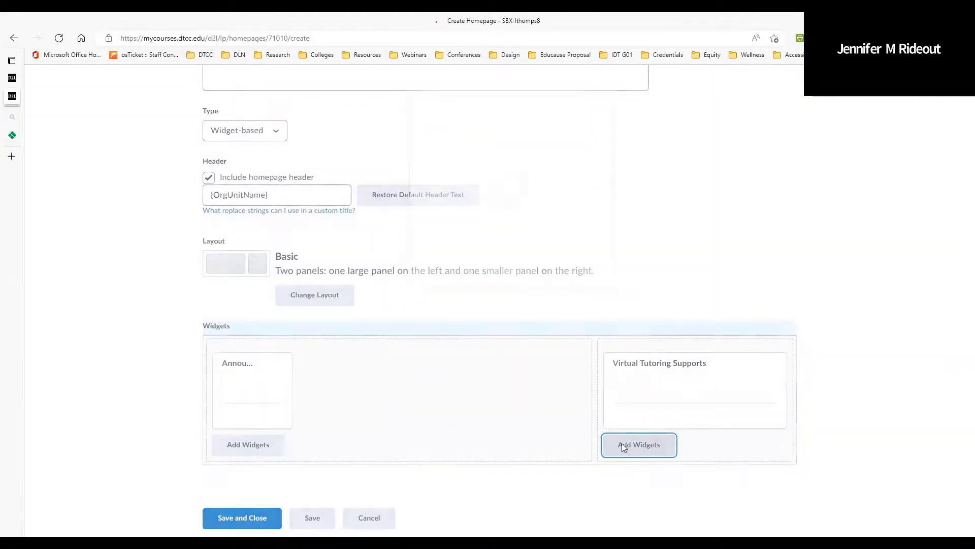
# Add the Work To Do widget to the smaller panel beneath Virtual Tutoring Supports, and save and close the homepage
pyautogui.click(624, 446)
pyautogui.scroll(-3, 463, 259)
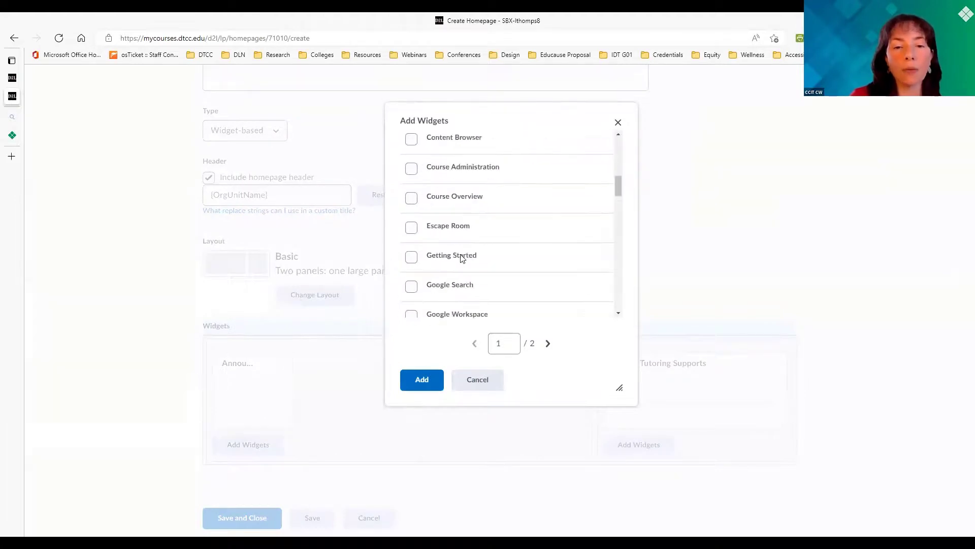
pyautogui.scroll(-10, 462, 259)
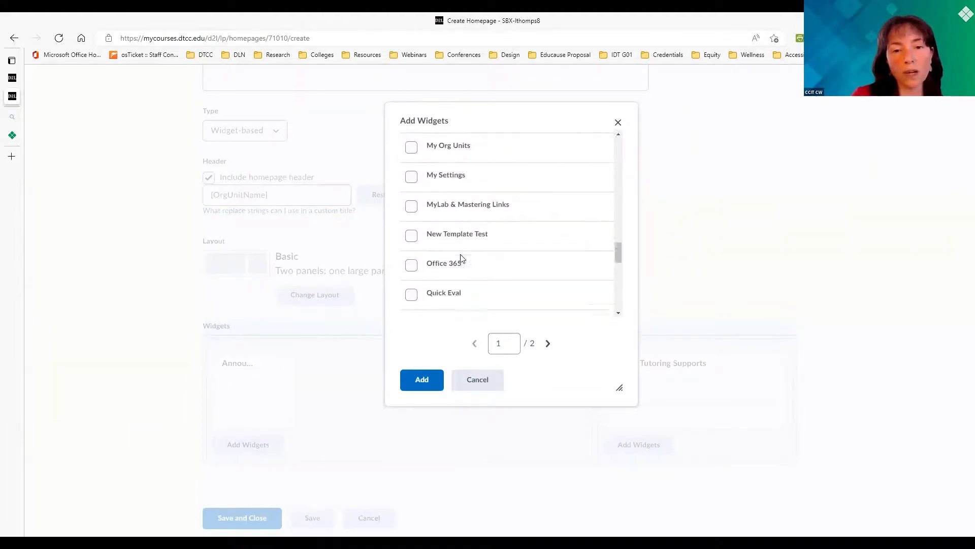
pyautogui.scroll(-10, 462, 259)
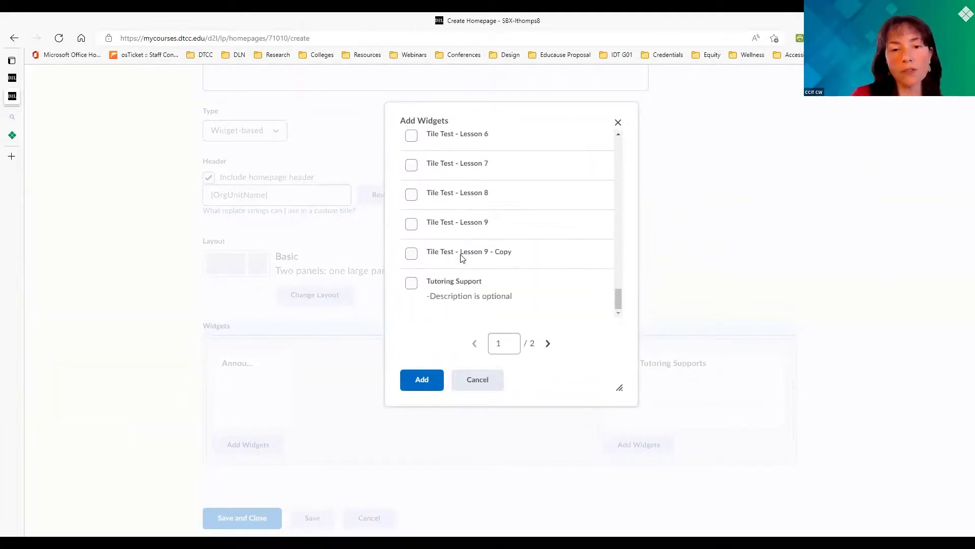
pyautogui.scroll(4, 461, 258)
pyautogui.scroll(-3, 462, 259)
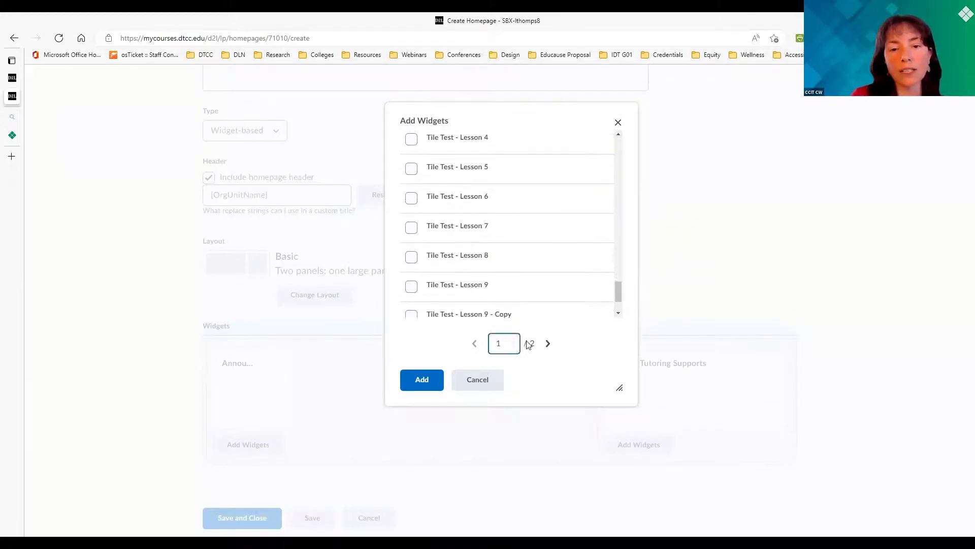
pyautogui.click(548, 344)
pyautogui.scroll(-1, 525, 248)
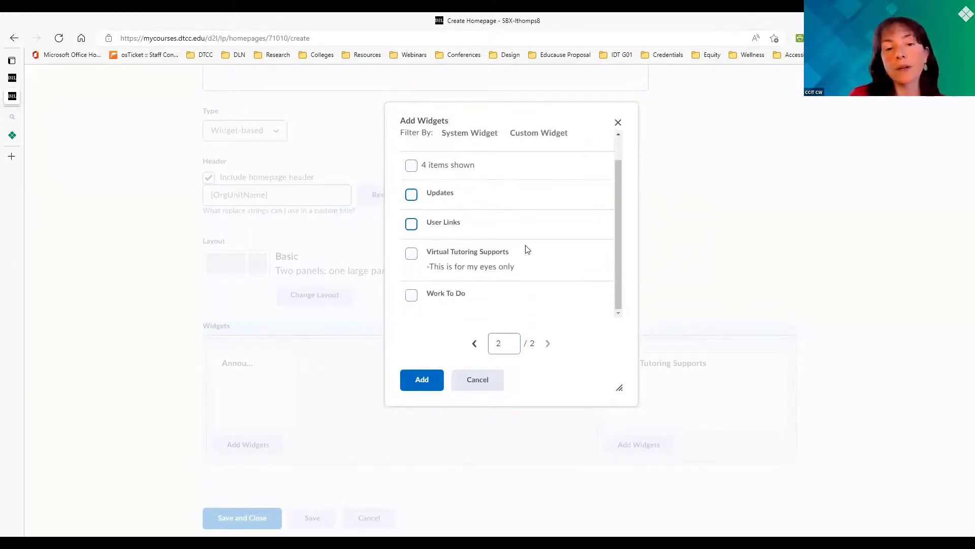
pyautogui.click(411, 295)
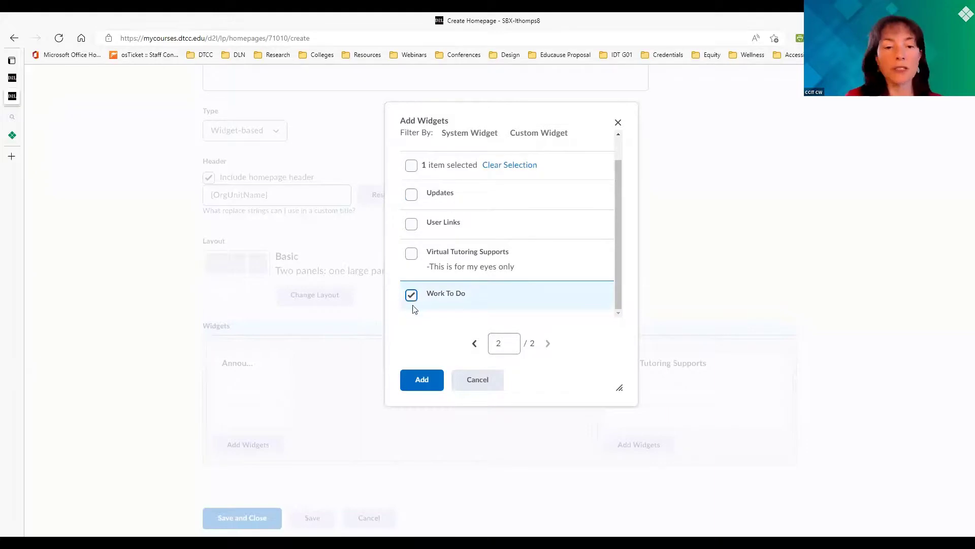
pyautogui.click(422, 389)
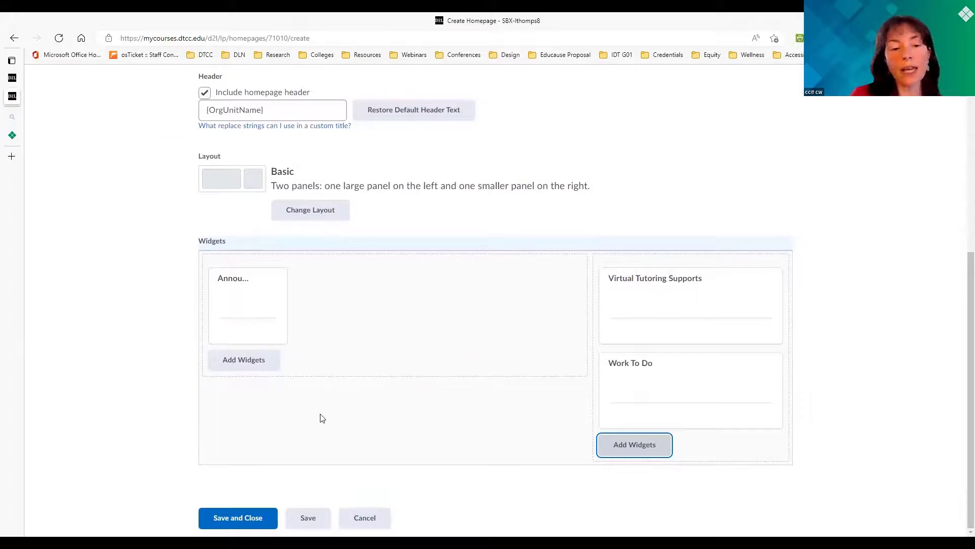
pyautogui.click(236, 518)
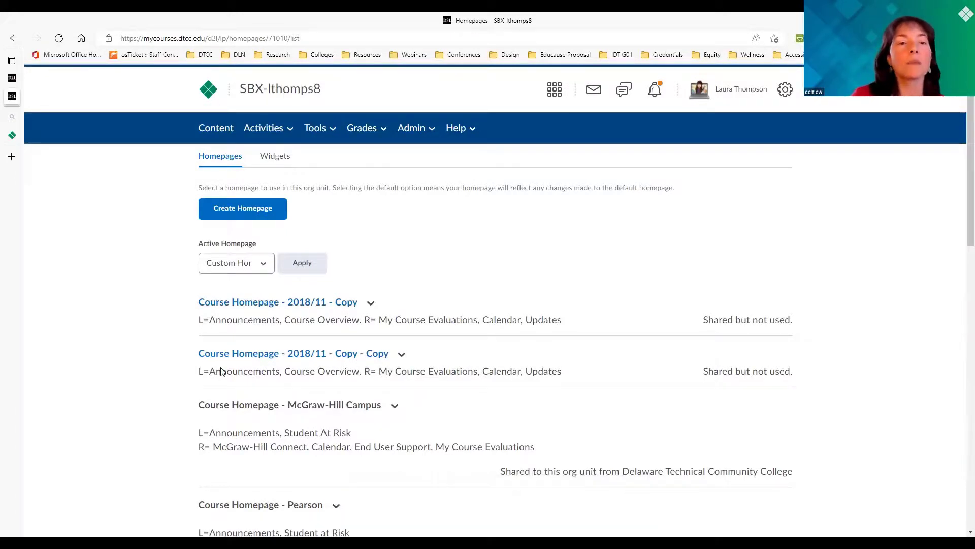
# View the SBX-lthomps8 course homepage to see which widgets it displays, and return to managing homepages from there
pyautogui.click(300, 92)
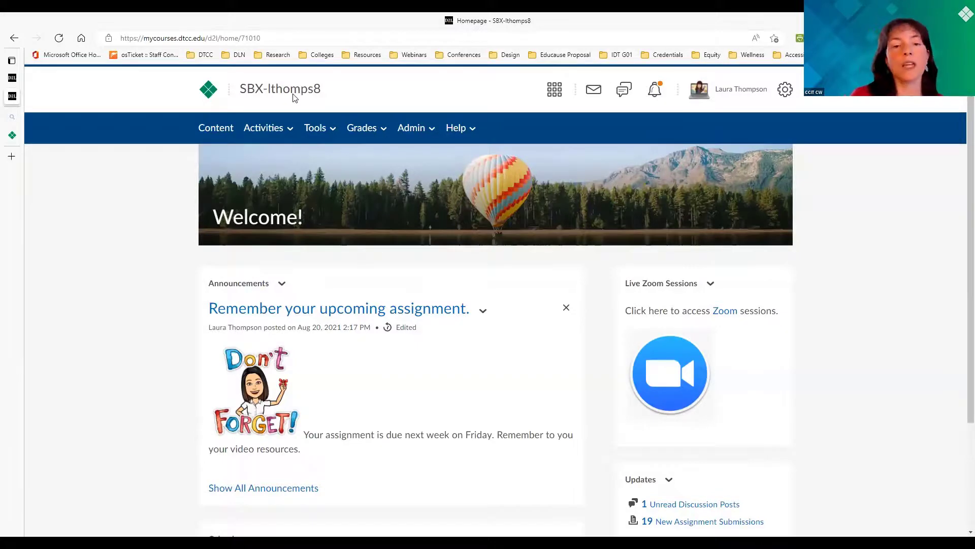
pyautogui.scroll(-1, 602, 369)
pyautogui.scroll(-2, 602, 370)
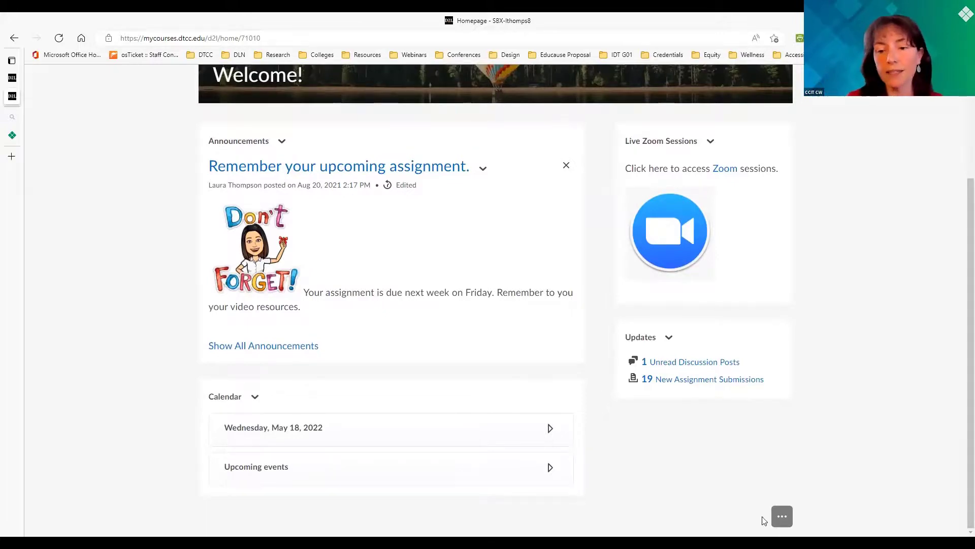
pyautogui.click(782, 517)
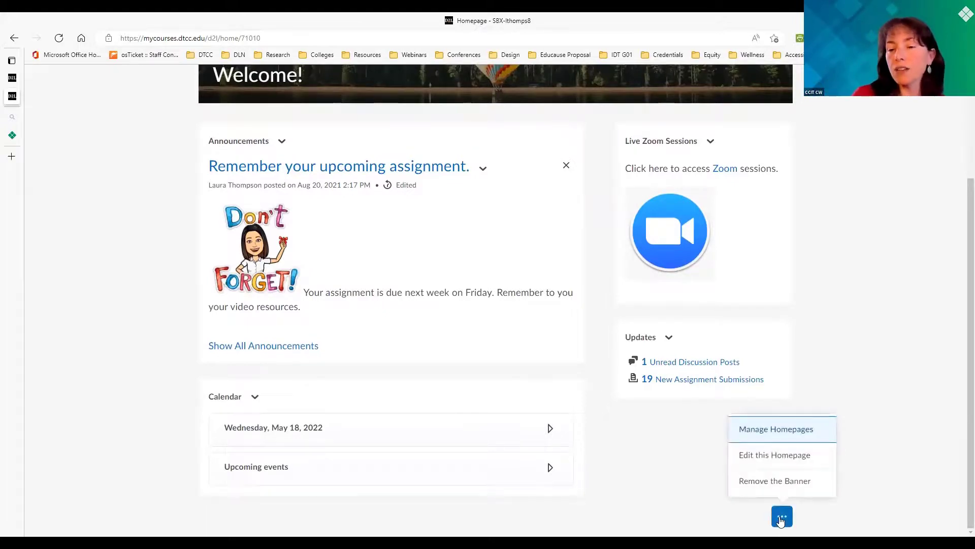
pyautogui.click(768, 432)
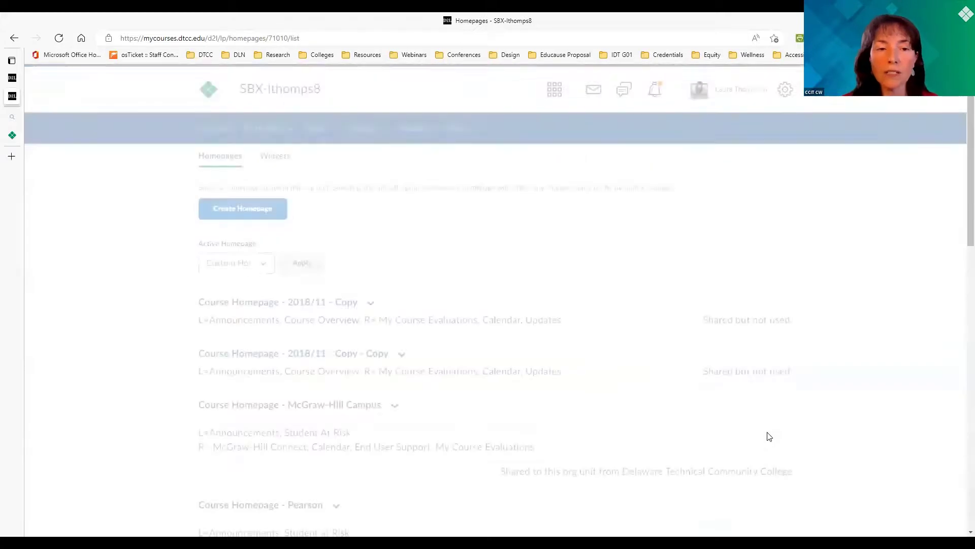
# Set "Custom Homepage with Virtual Tutoring" as the active course homepage and apply it
pyautogui.click(264, 267)
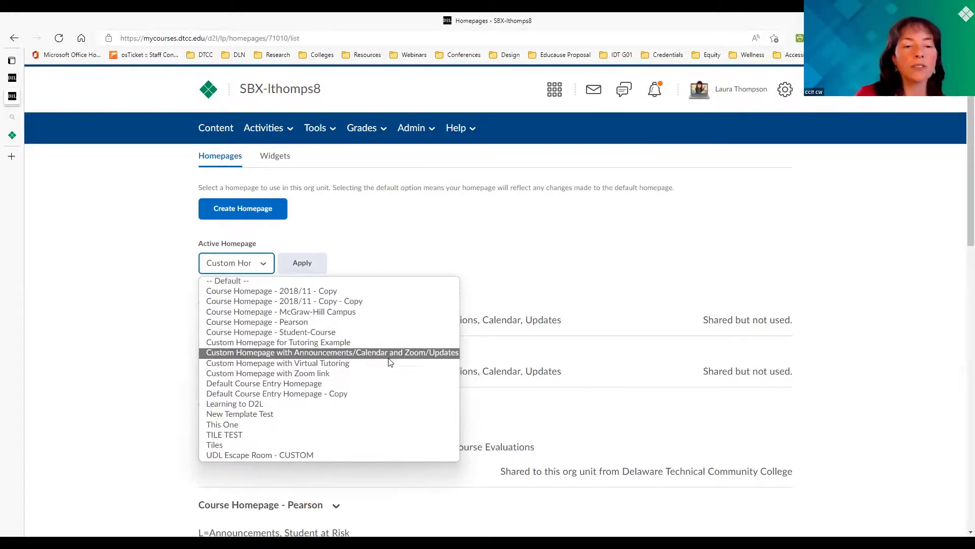
pyautogui.click(347, 366)
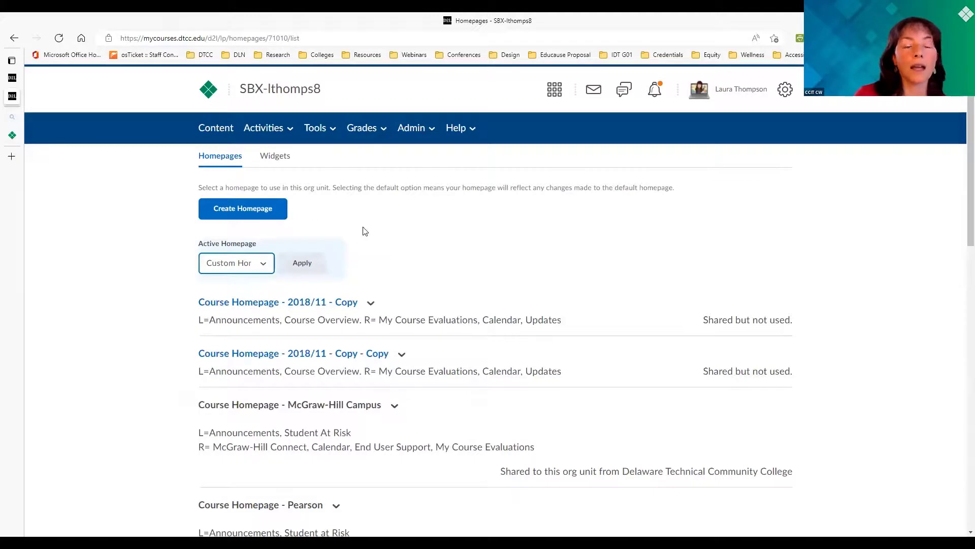
pyautogui.click(303, 263)
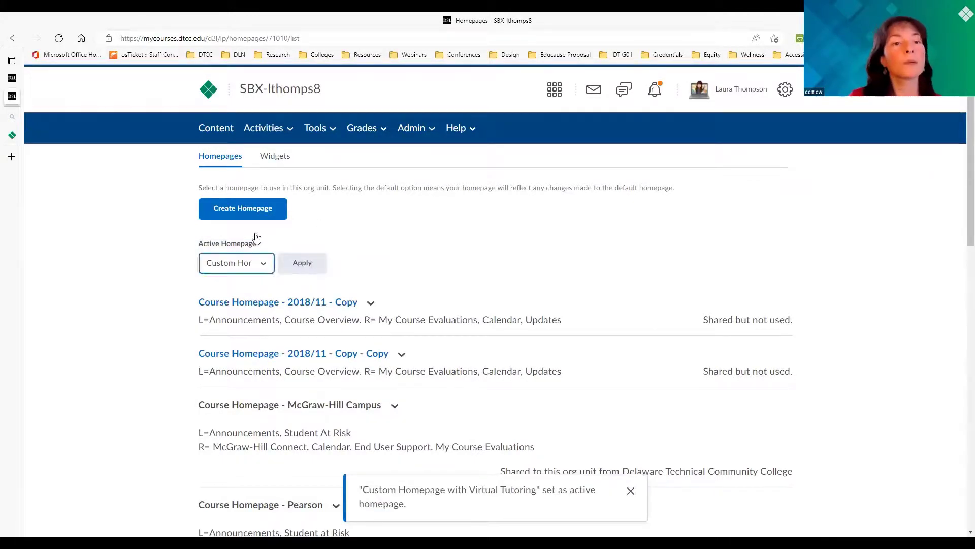
# View the course homepage with the new layout and examine the options and content of the Virtual Tutoring Supports widget
pyautogui.click(279, 94)
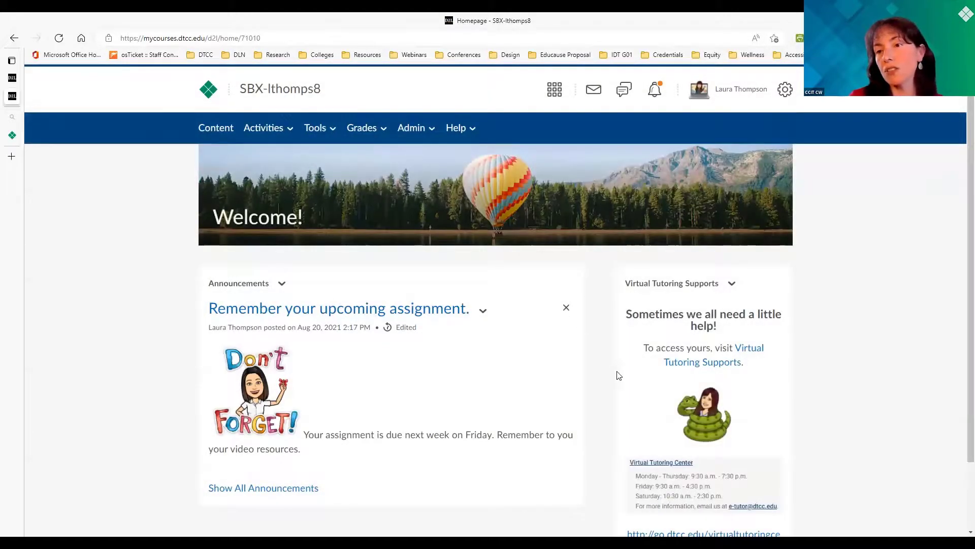
pyautogui.click(732, 283)
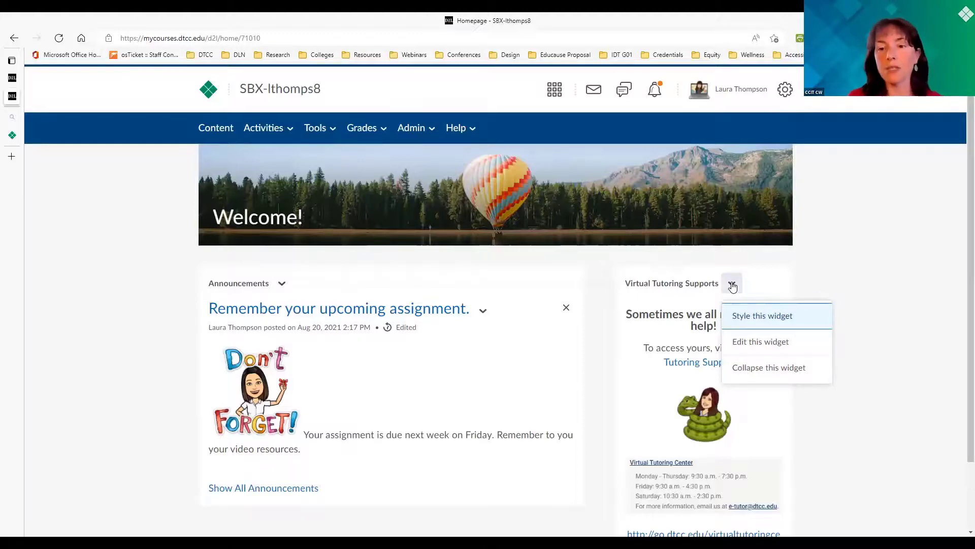
pyautogui.scroll(-2, 732, 286)
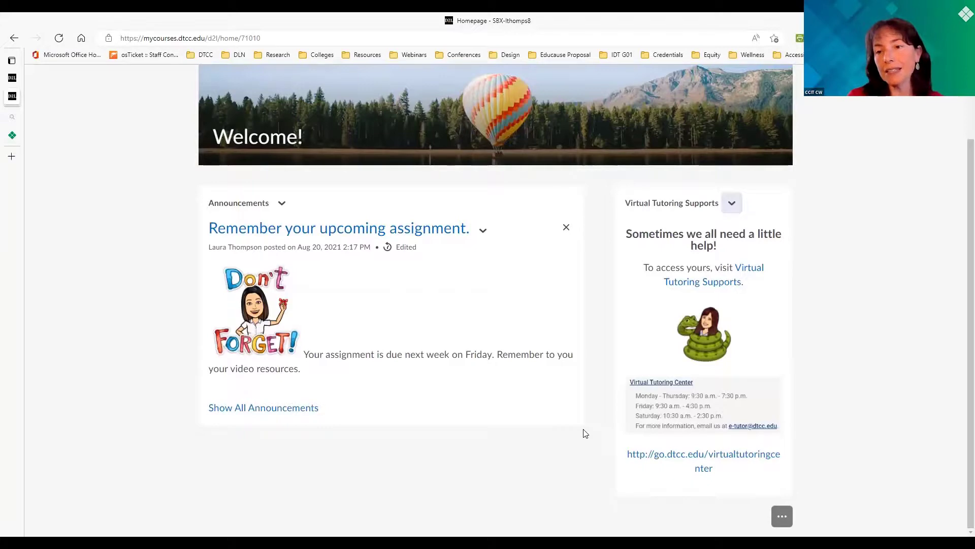
# Edit the active homepage to place the Work To Do widget above Virtual Tutoring Supports, and save and close it
pyautogui.click(783, 516)
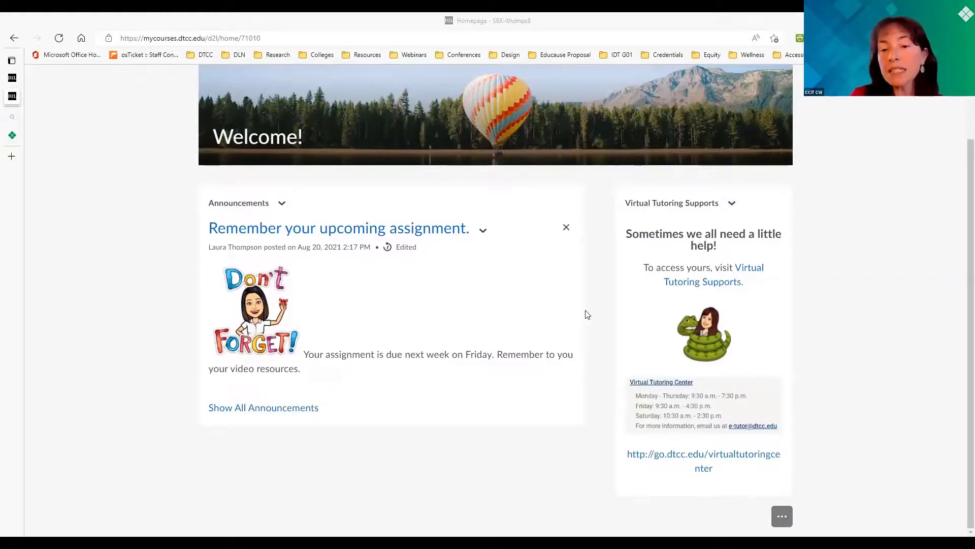
pyautogui.click(783, 516)
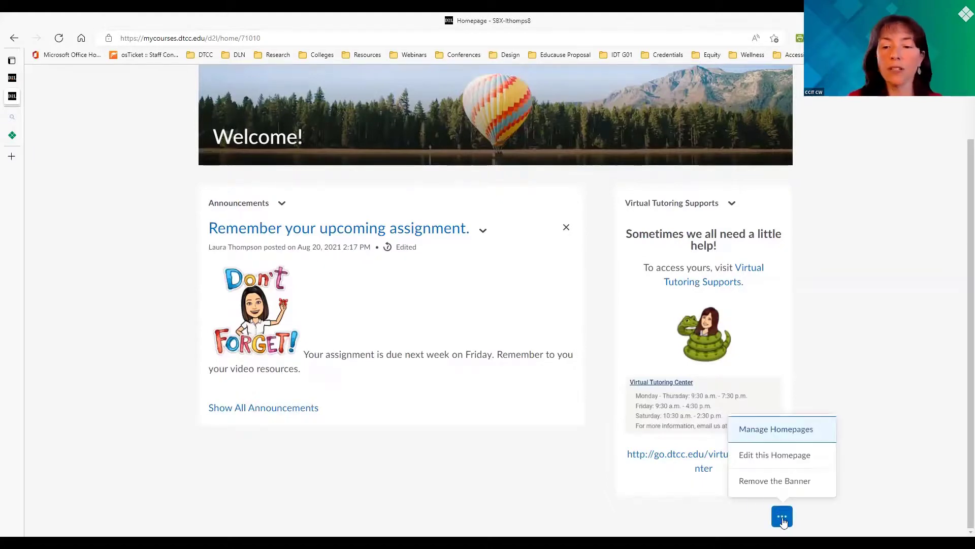
pyautogui.click(760, 457)
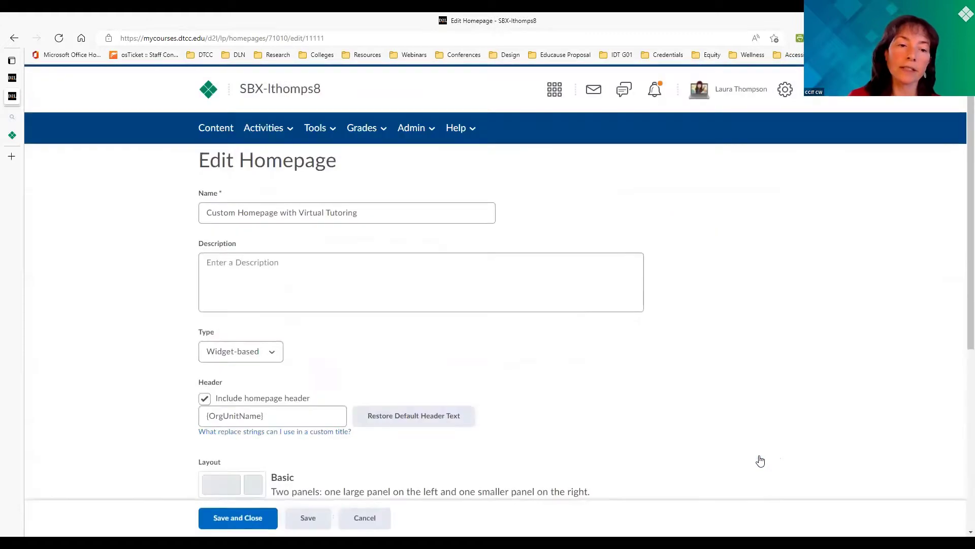
pyautogui.scroll(-3, 565, 355)
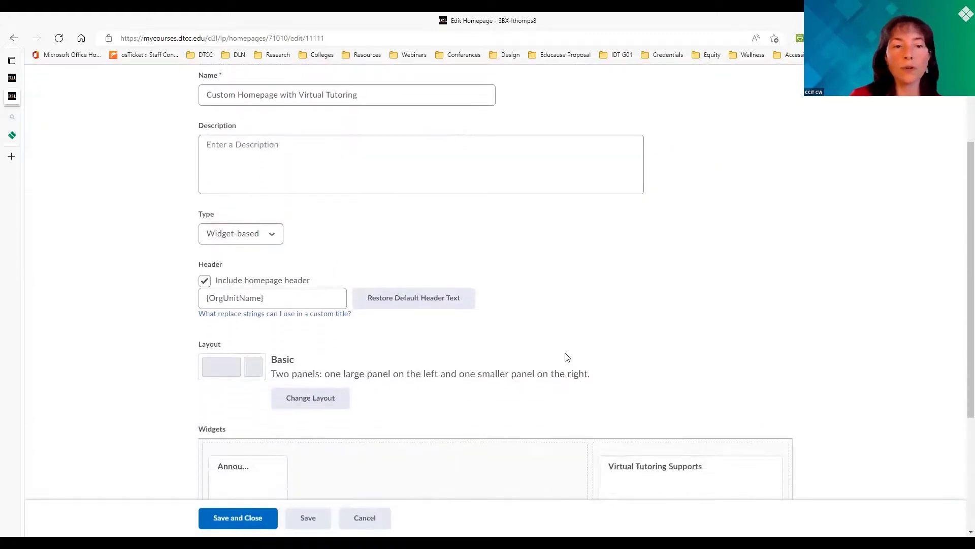
pyautogui.scroll(-1, 567, 358)
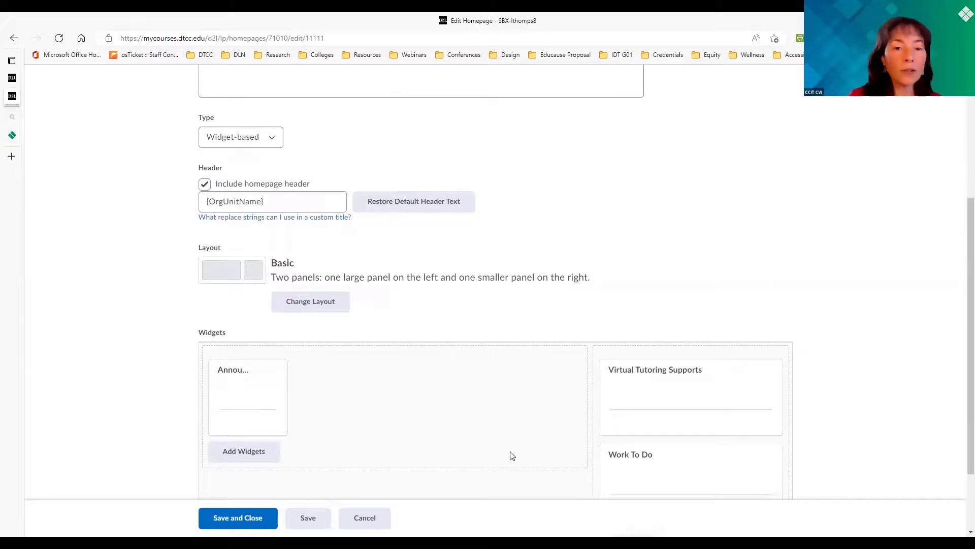
pyautogui.scroll(-2, 512, 456)
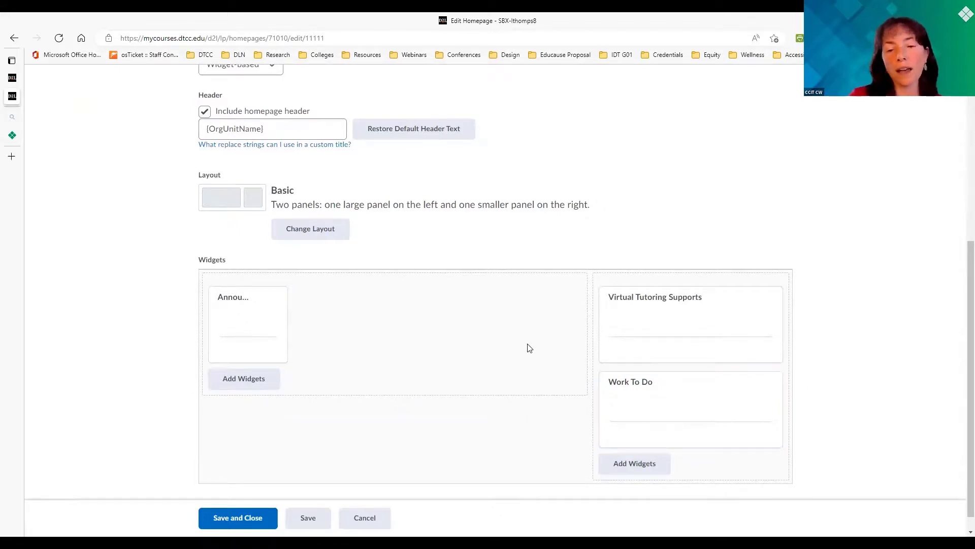
pyautogui.moveTo(613, 416)
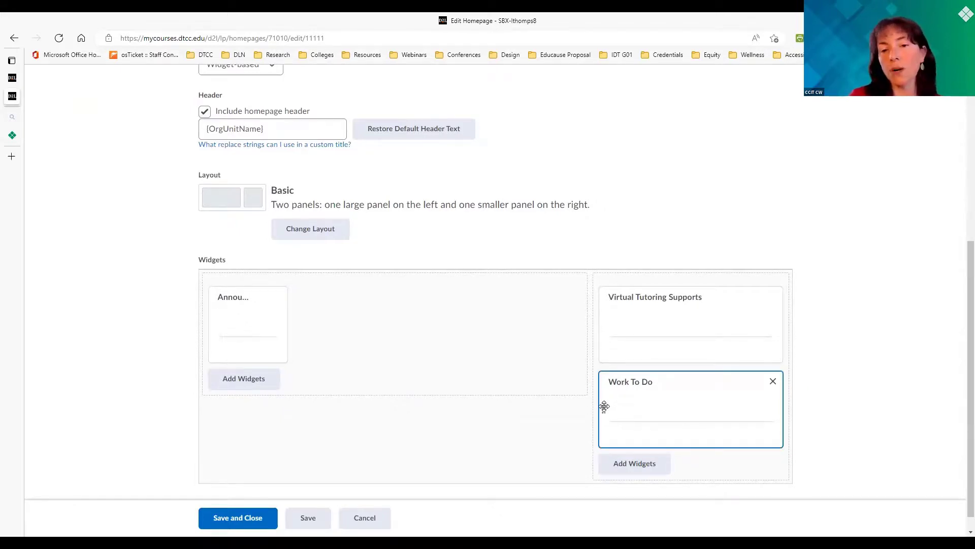
pyautogui.moveTo(604, 407); pyautogui.dragTo(601, 311)
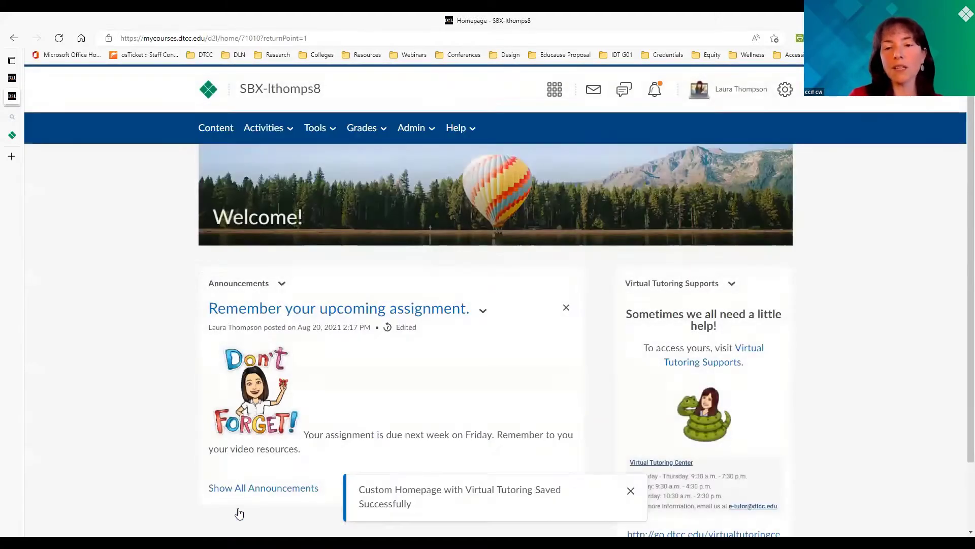
# Check the widget order on the saved course homepage and view the page as a student
pyautogui.scroll(-2, 578, 440)
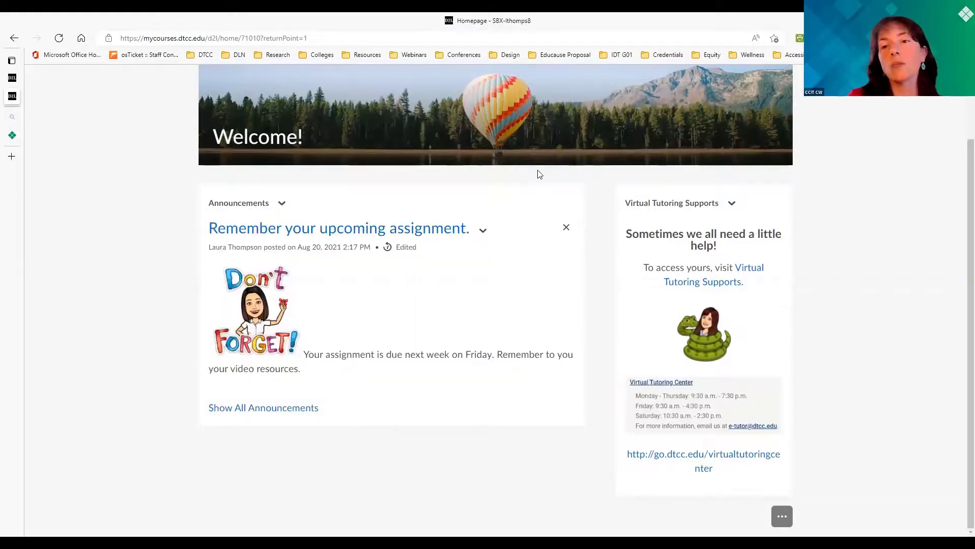
pyautogui.scroll(2, 539, 174)
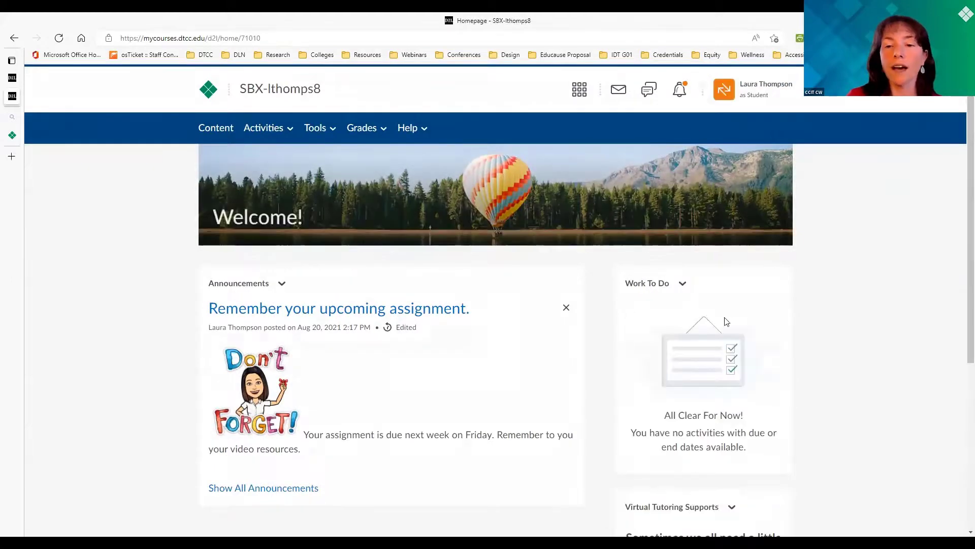